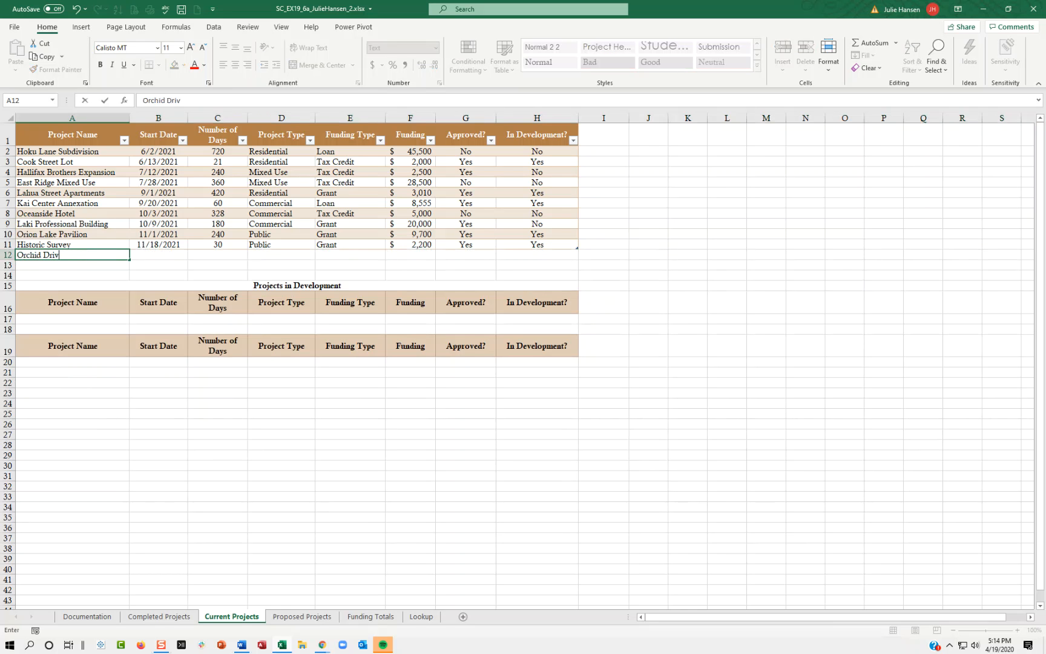
Start a new project record in row 12: Orchid Drive Zoning, start date 11/20/2021, 30 days, project type Public.
text(Drive Zoning)
key(BackSpace)
text(ing)
key(Tab)
text(11/20/2021)
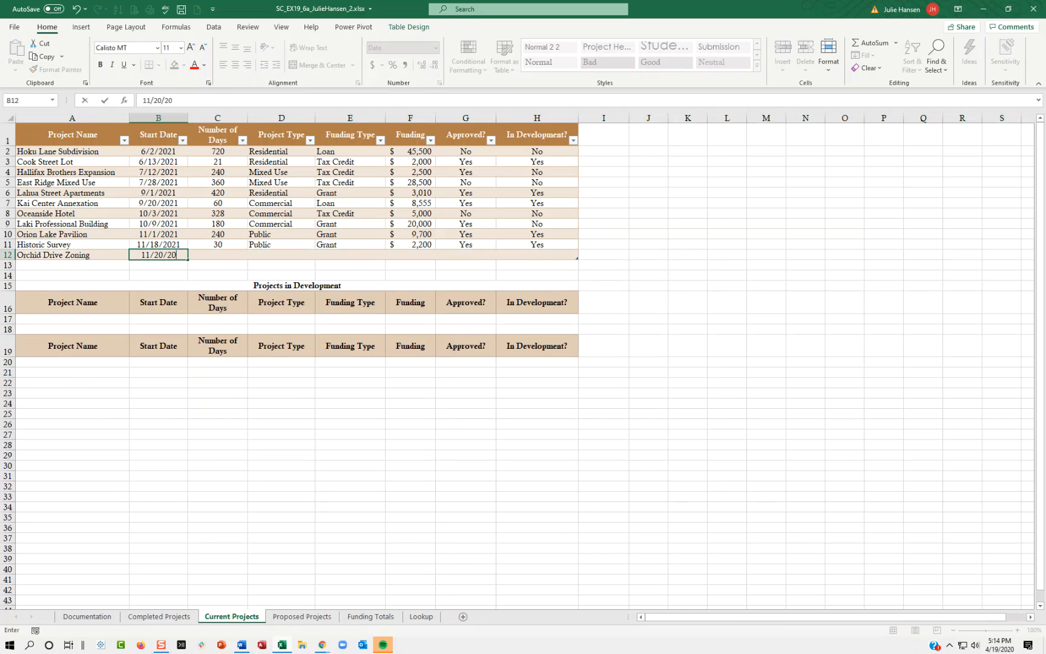
key(Tab)
text(30)
key(Tab)
text(Public)
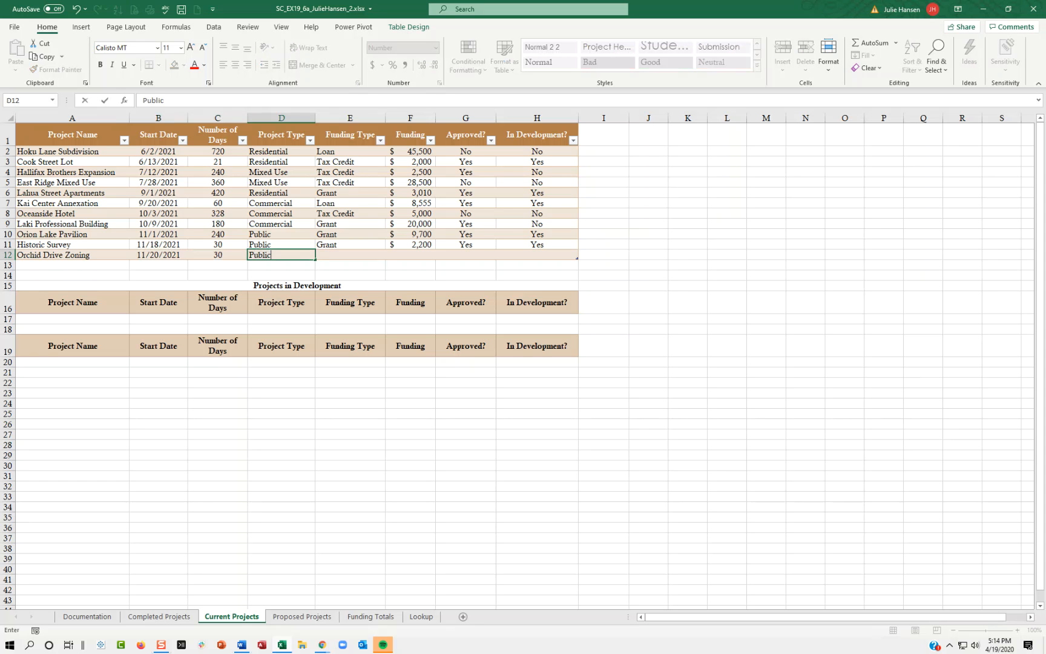
Complete row 12 with funding type Loan, funding 2000, and No for both Approved? and In Development?
key(Tab)
text(loan)
key(Tab)
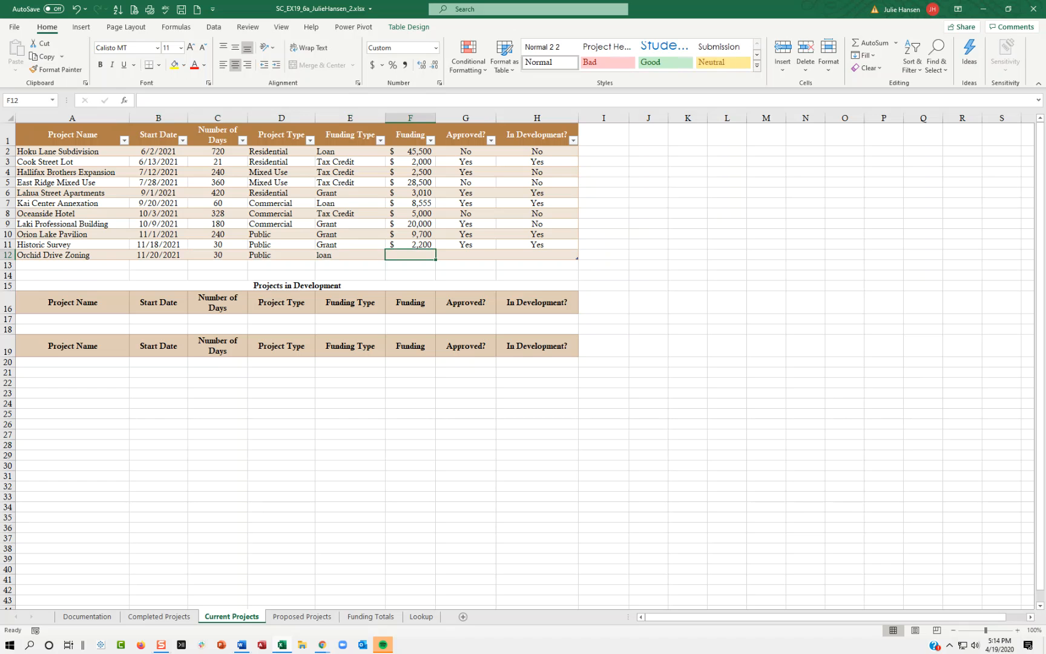
key(Left)
text(Loan)
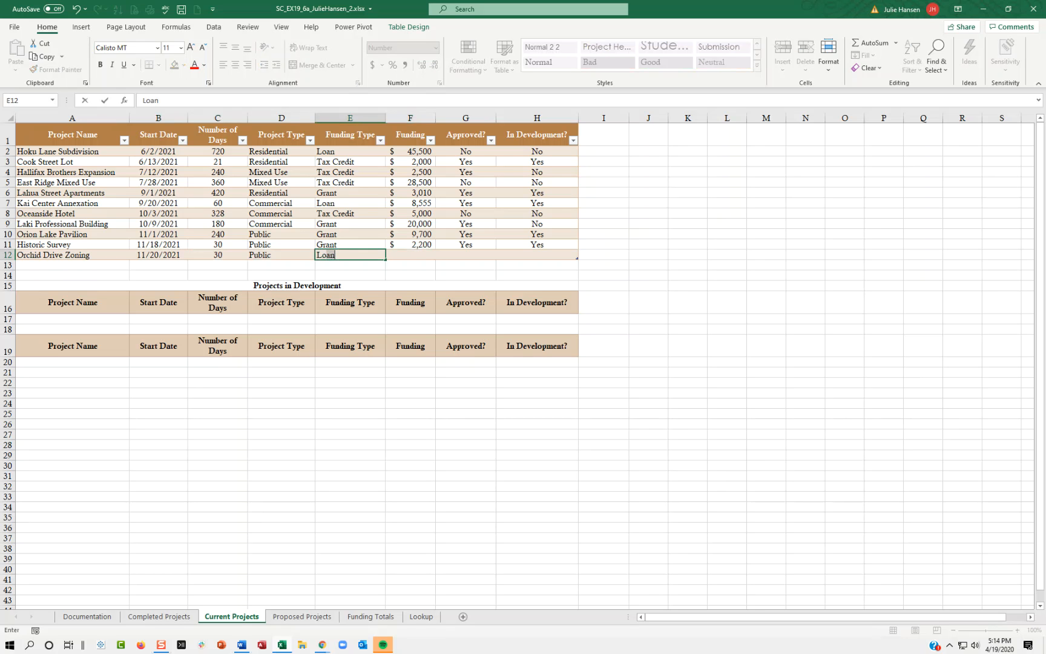
key(Tab)
text(2000)
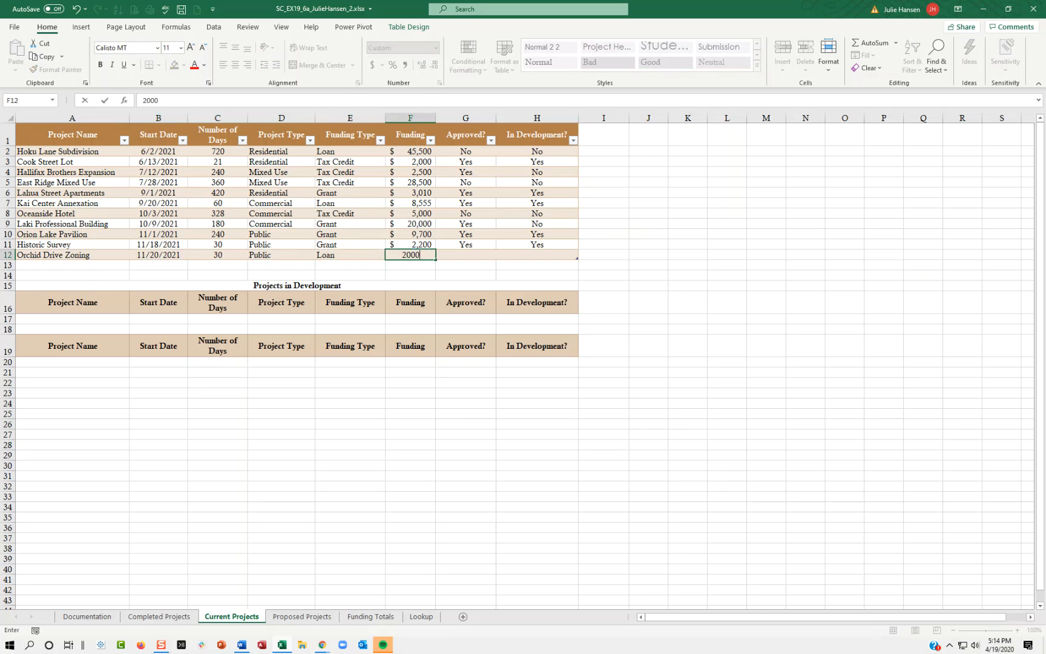
key(Tab)
text(No)
key(Tab)
text(No)
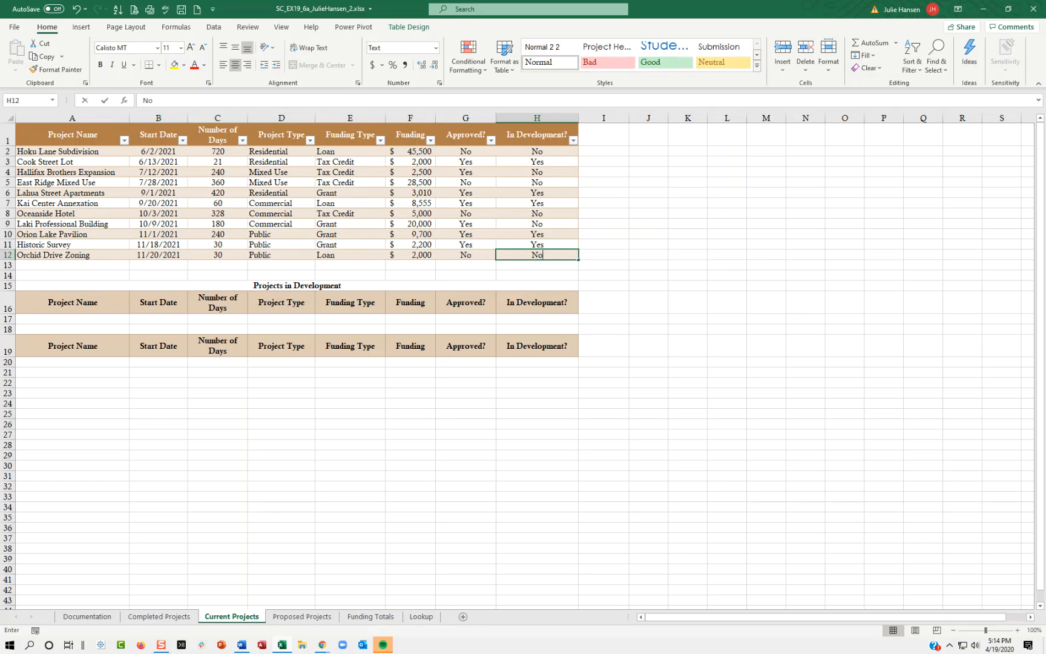
key(Return)
Sort the current projects table by Funding from smallest to largest.
key(alt+Tab)
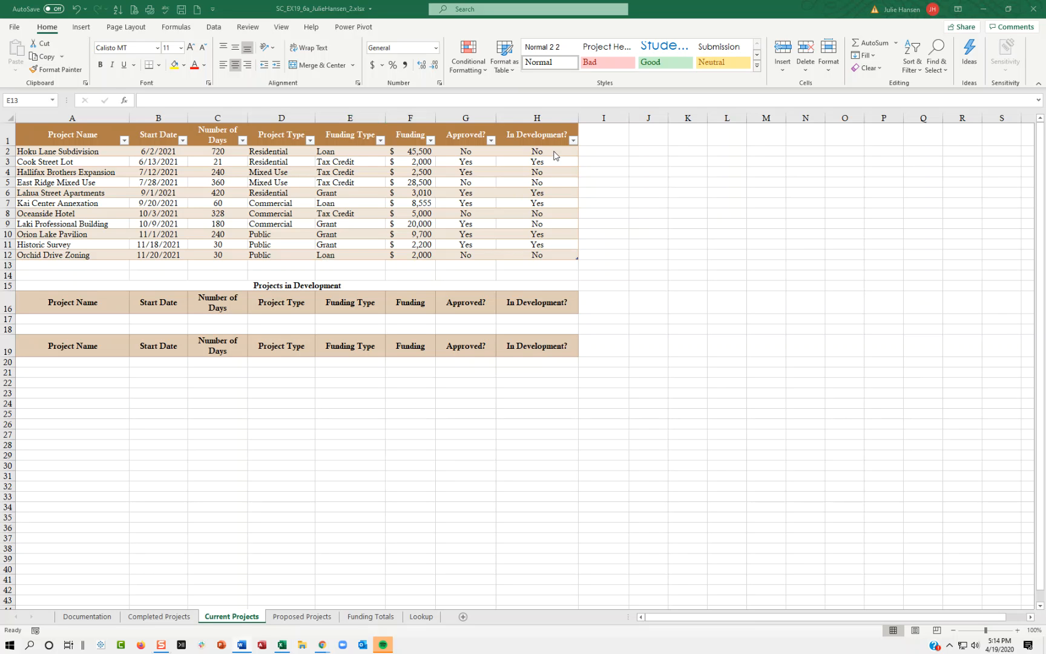
key(alt+Tab)
click(432, 141)
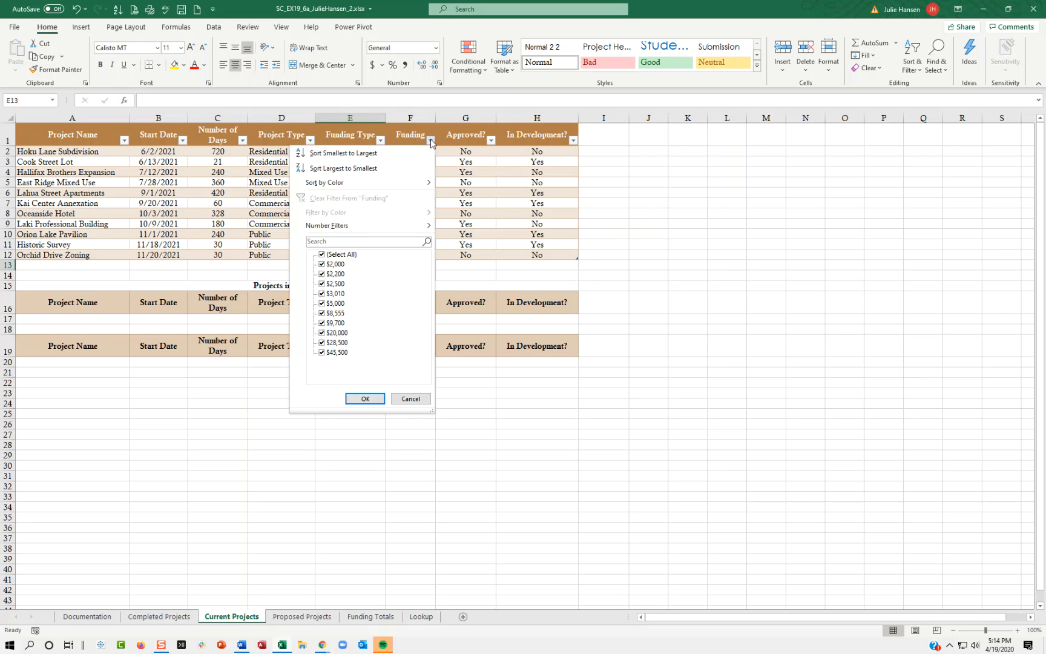
key(Escape)
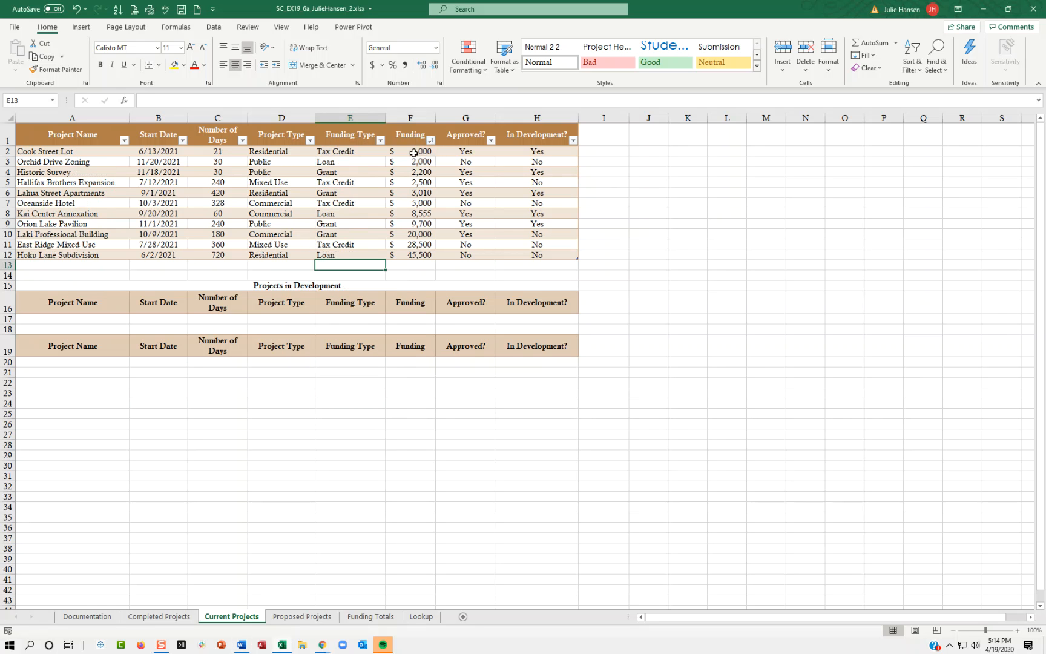
Enter Yes as the In Development? criterion in cell H17.
key(alt+Tab)
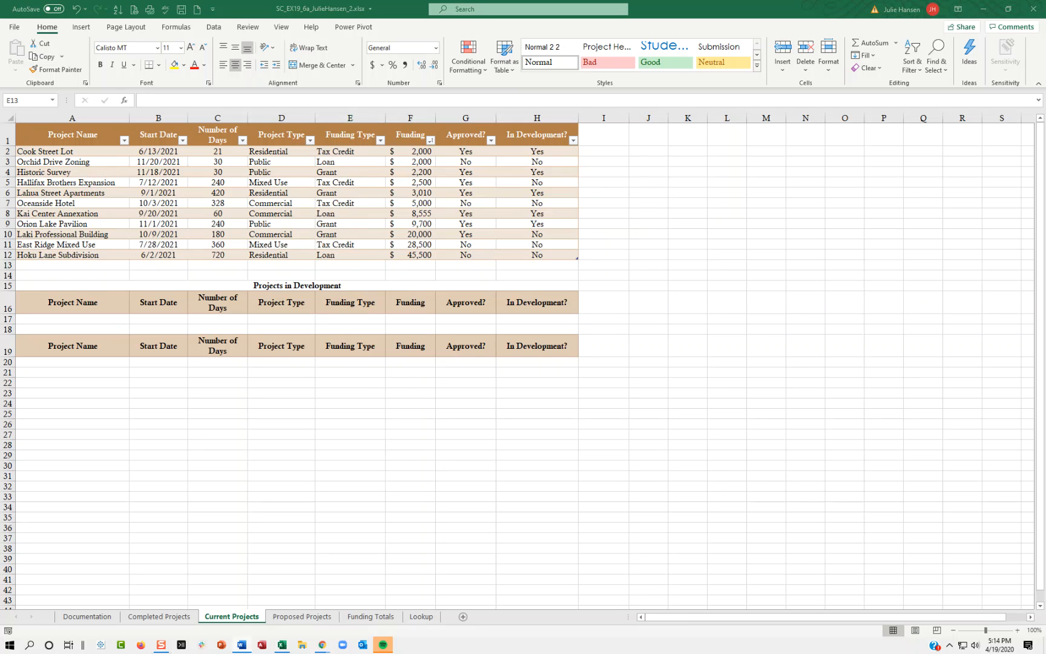
key(alt+Tab)
click(523, 319)
text(Yr)
text(es)
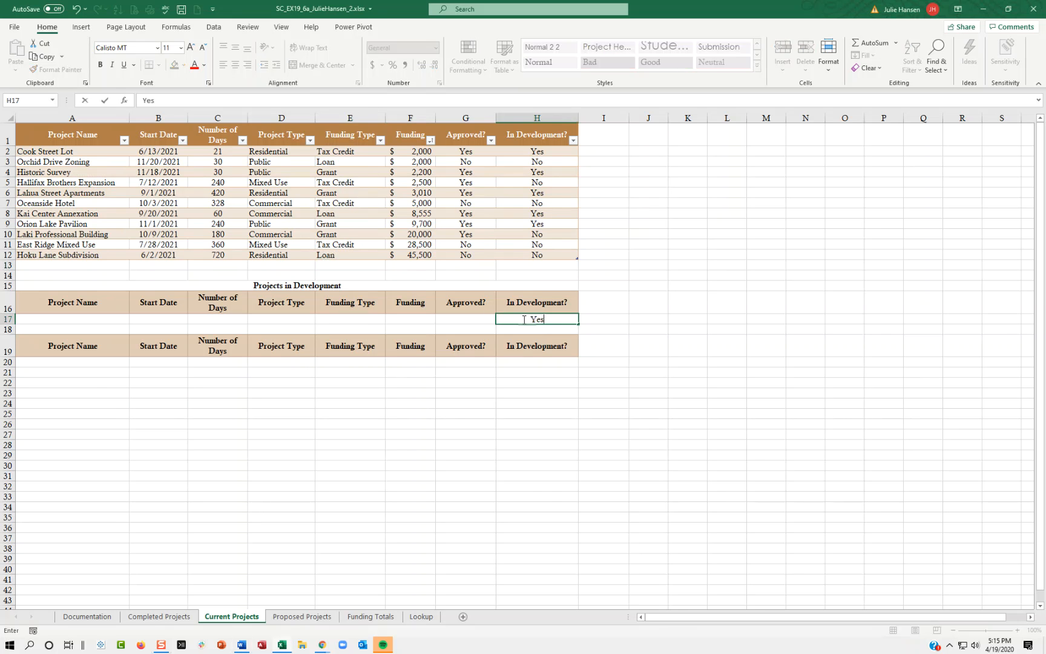
key(Return)
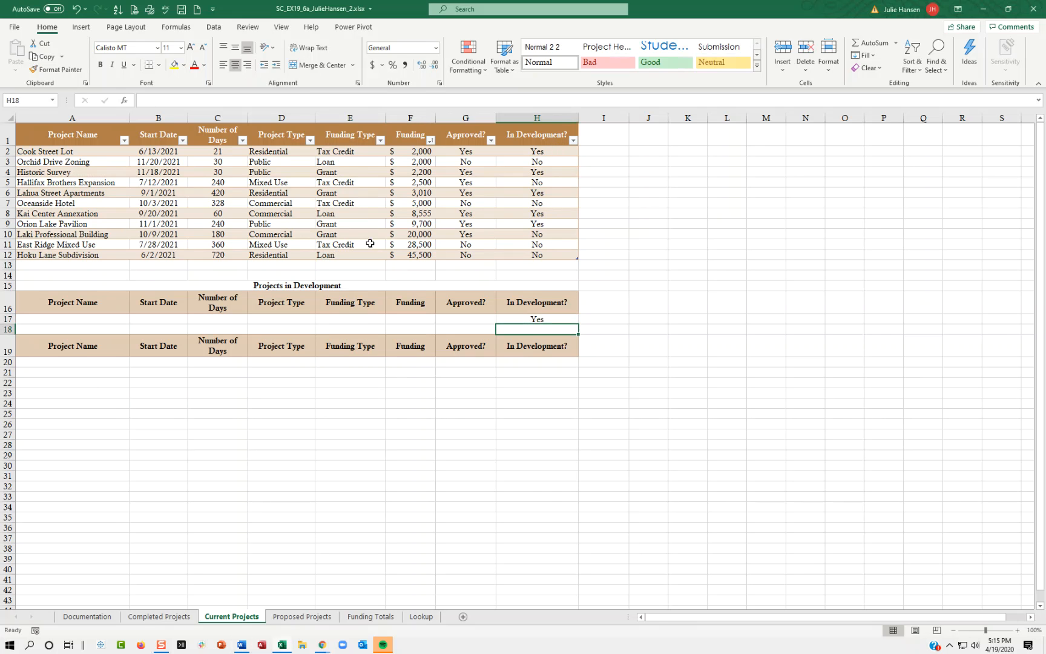
click(84, 368)
drag(84, 368, 548, 415)
click(548, 415)
click(521, 360)
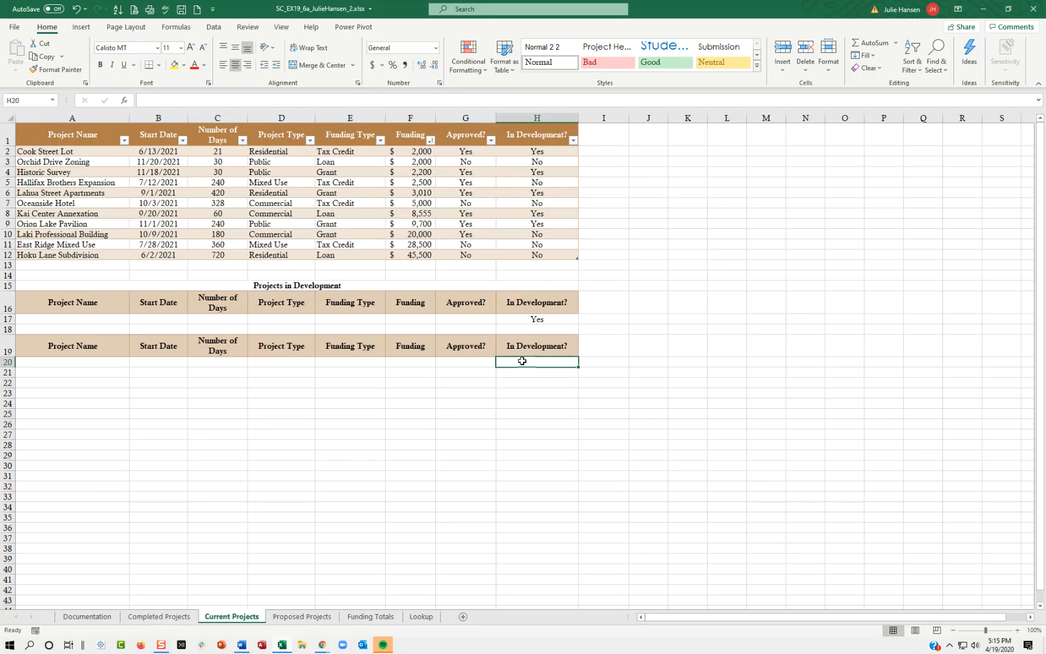
click(550, 316)
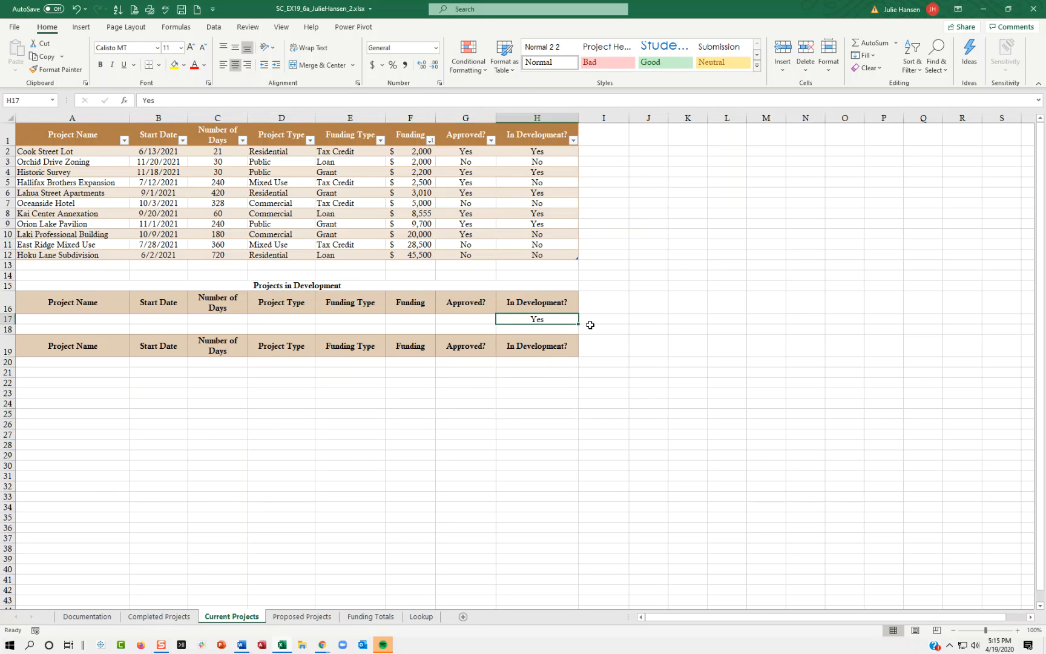
Run an Advanced Filter on A1:H12 with criteria range A16:H17, copying the matching records to A19:H19.
click(87, 140)
click(213, 26)
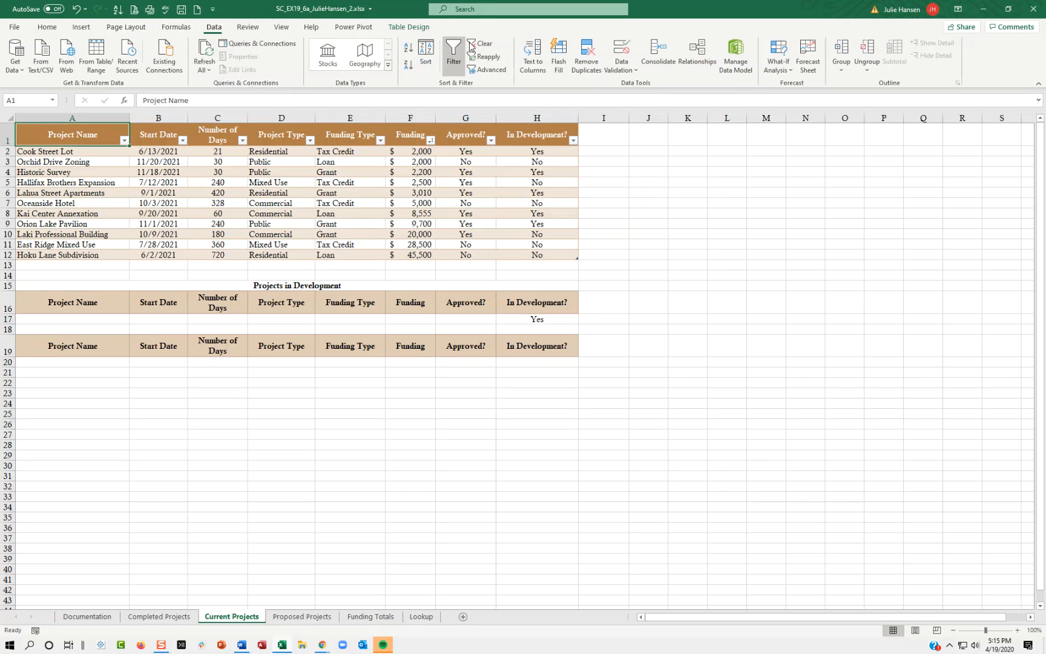
click(492, 70)
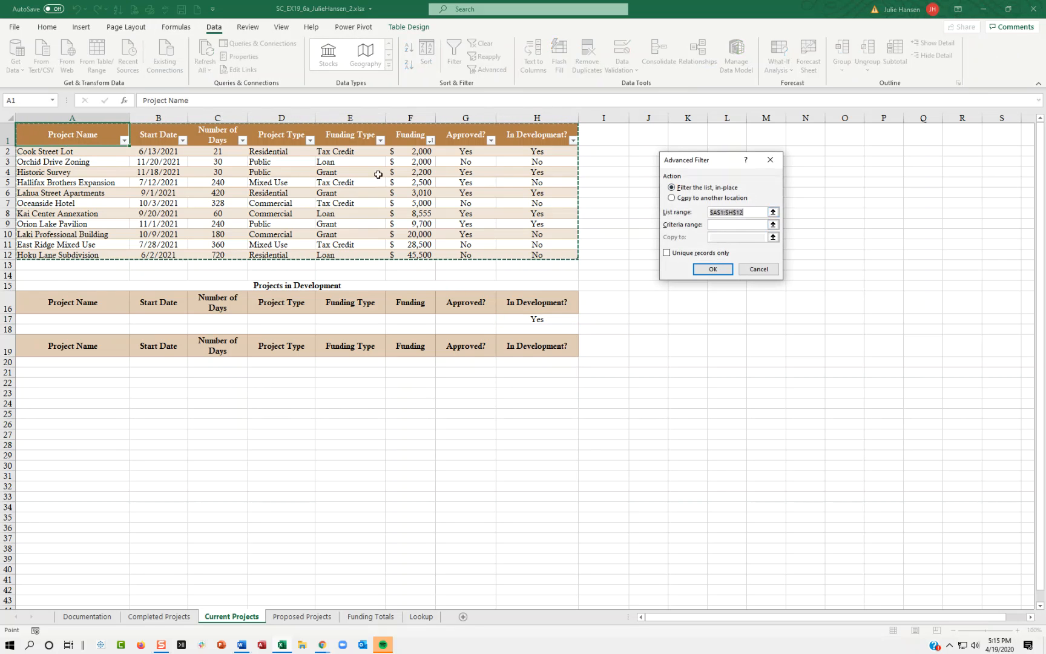
click(712, 225)
drag(21, 304, 545, 319)
click(692, 198)
click(734, 236)
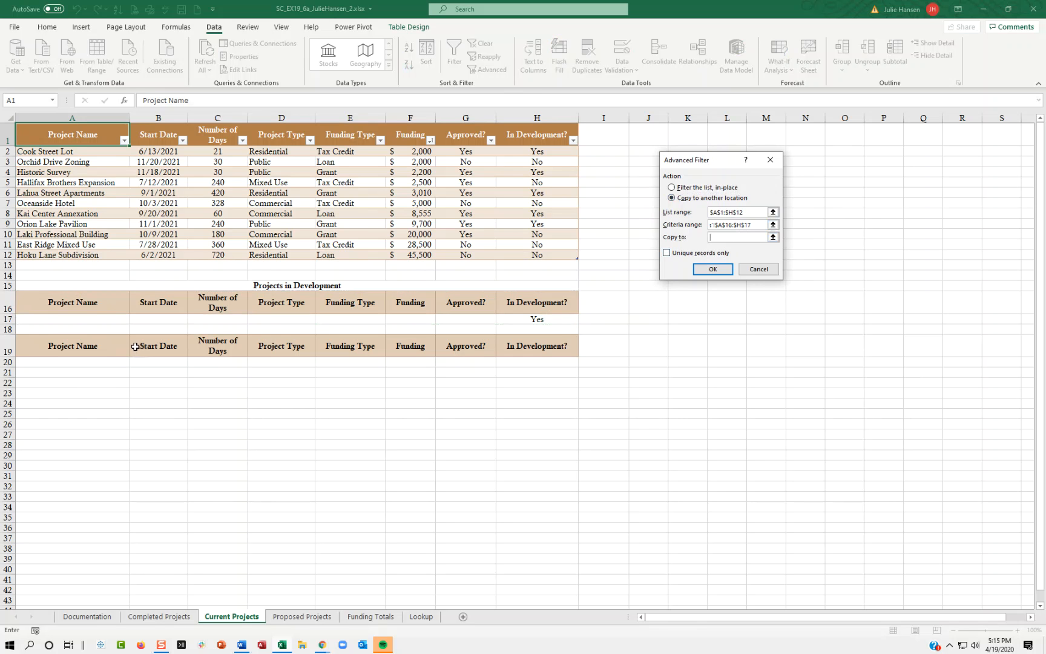
drag(119, 348, 530, 346)
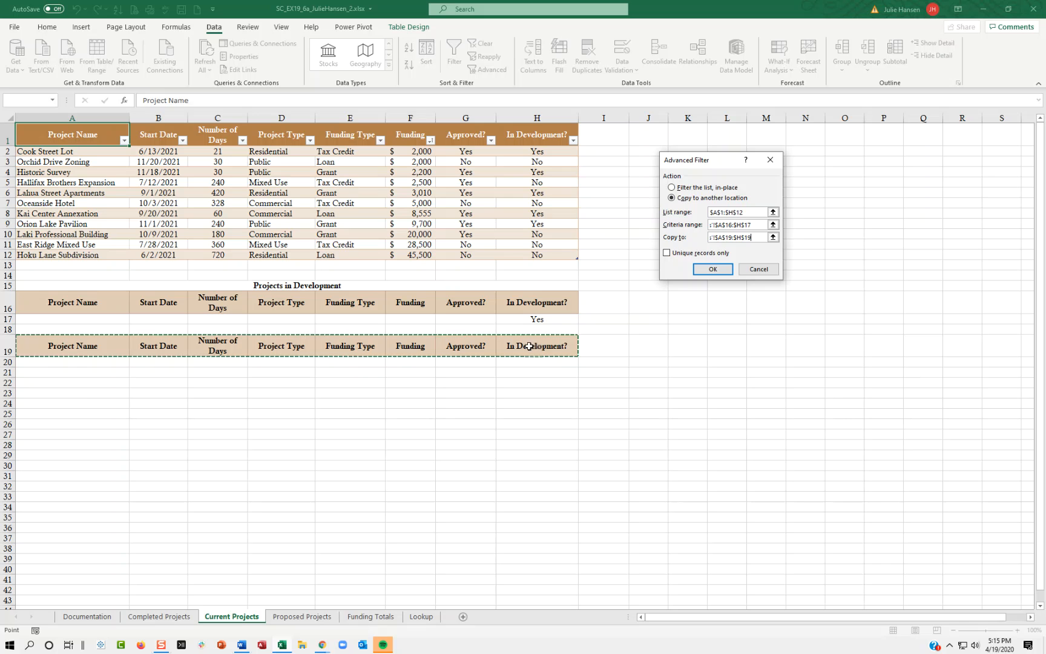
click(713, 269)
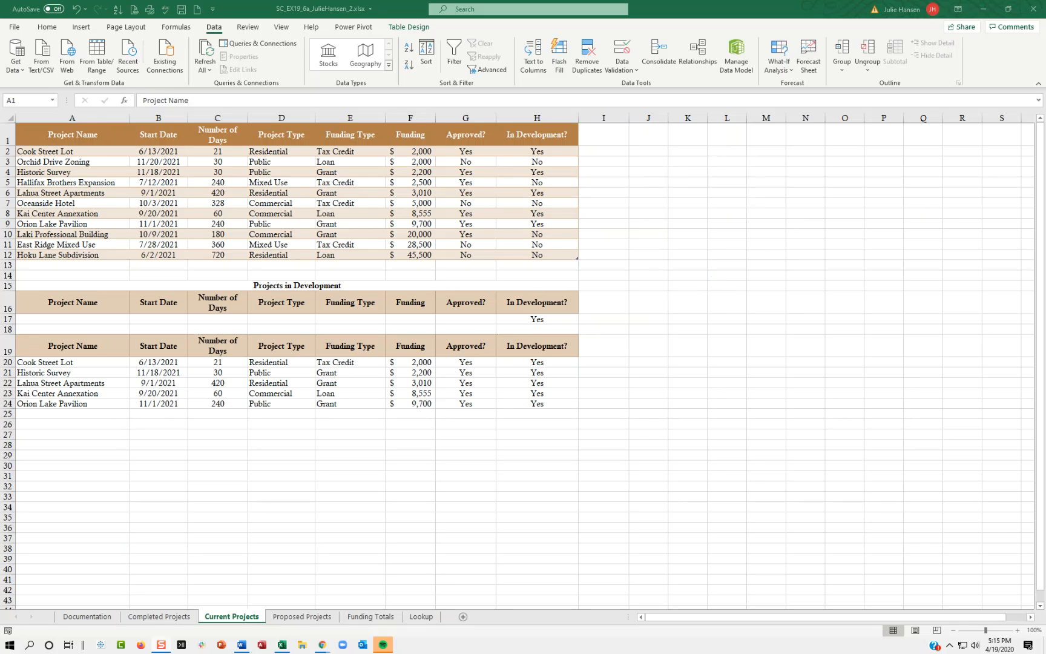
Turn on the filter buttons for the projects table's header row A1:H1.
click(58, 139)
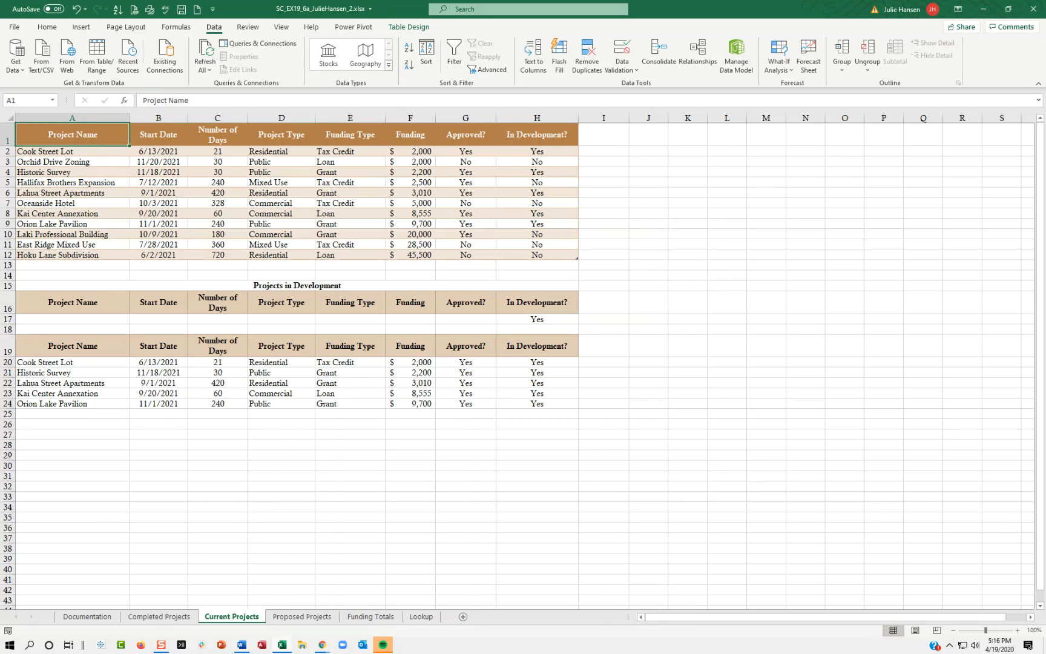
click(554, 135)
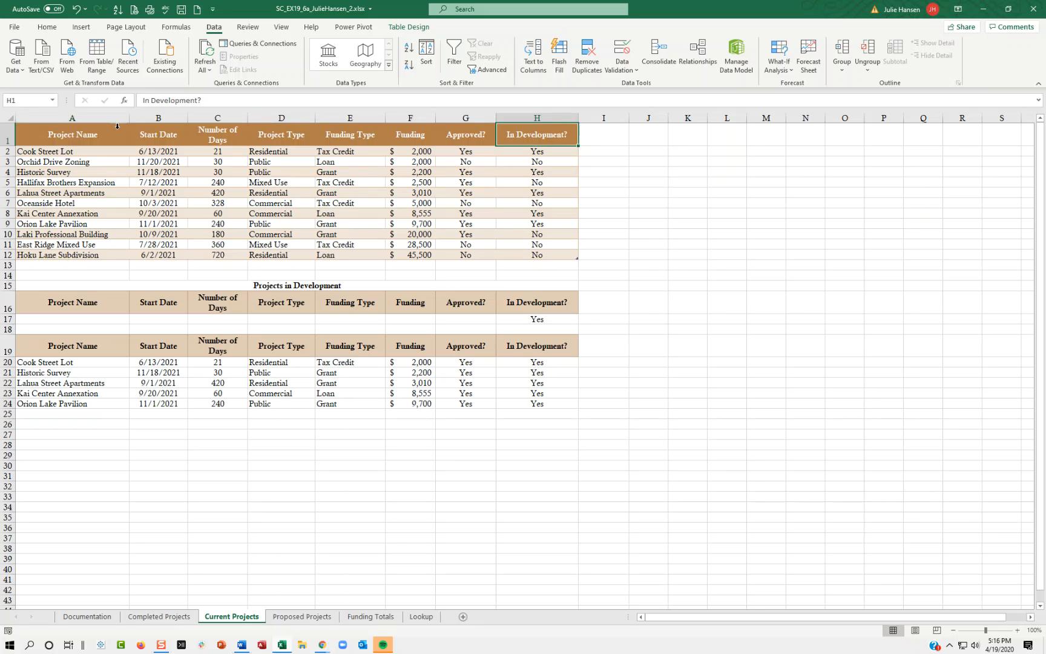
drag(59, 132, 544, 137)
click(454, 54)
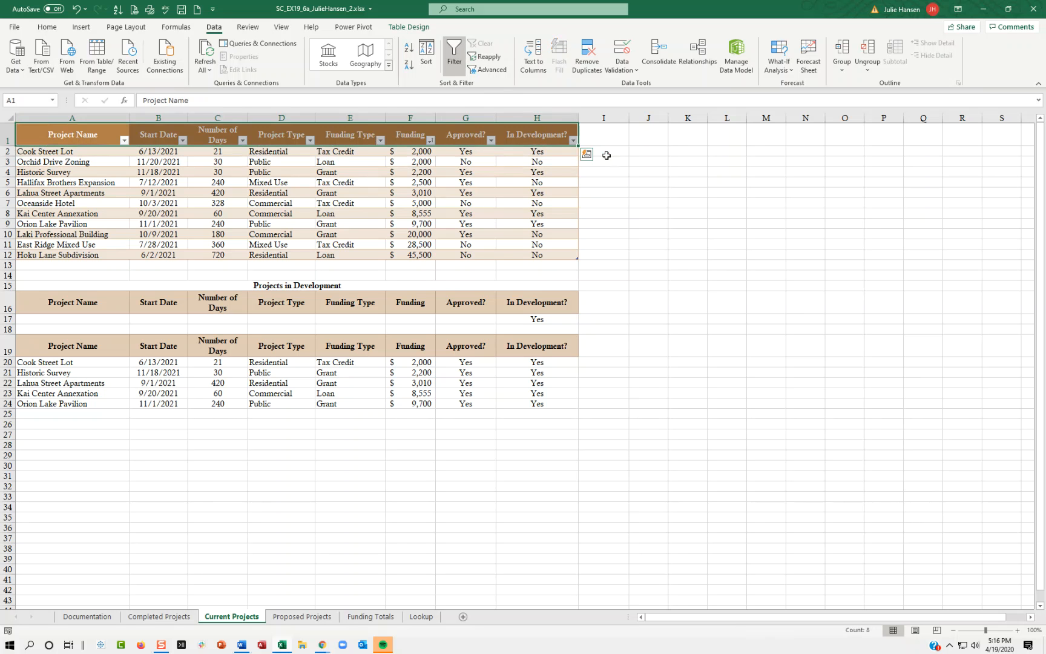
Filter the projects table to show only records with No in the In Development? column.
click(572, 140)
click(476, 255)
click(475, 265)
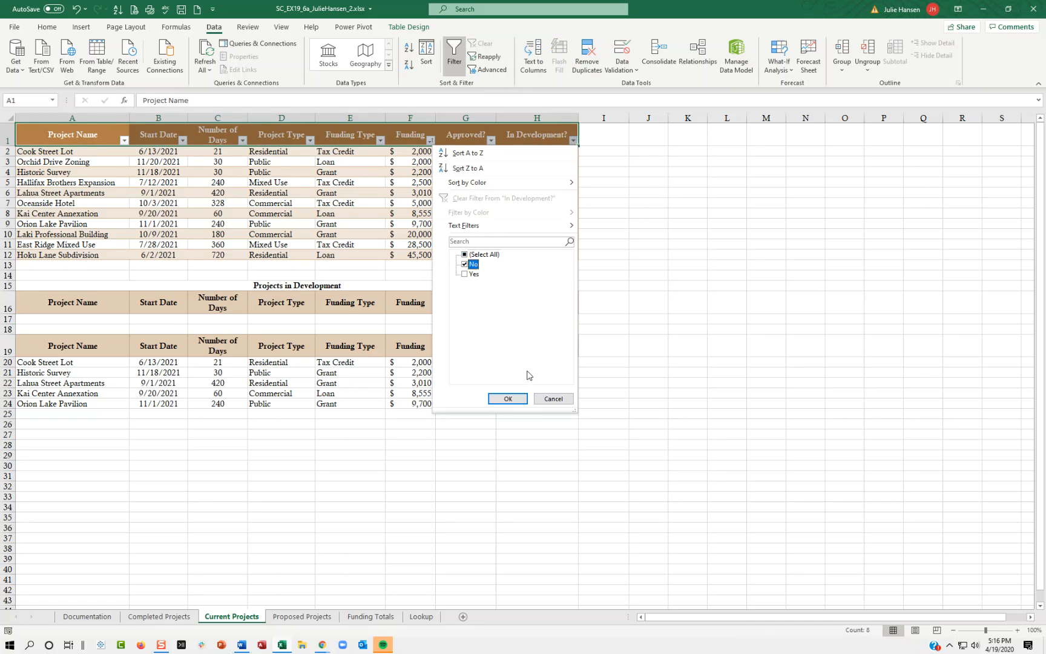
click(508, 399)
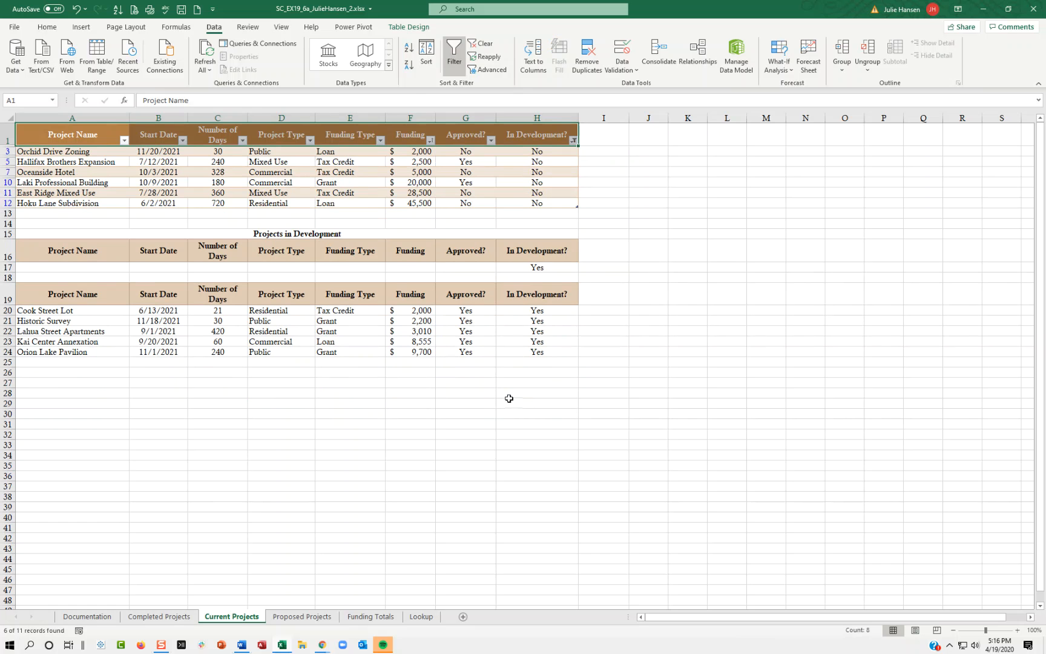
Undo the In Development? filter and the activation of the header filter buttons.
drag(83, 308, 542, 352)
click(530, 267)
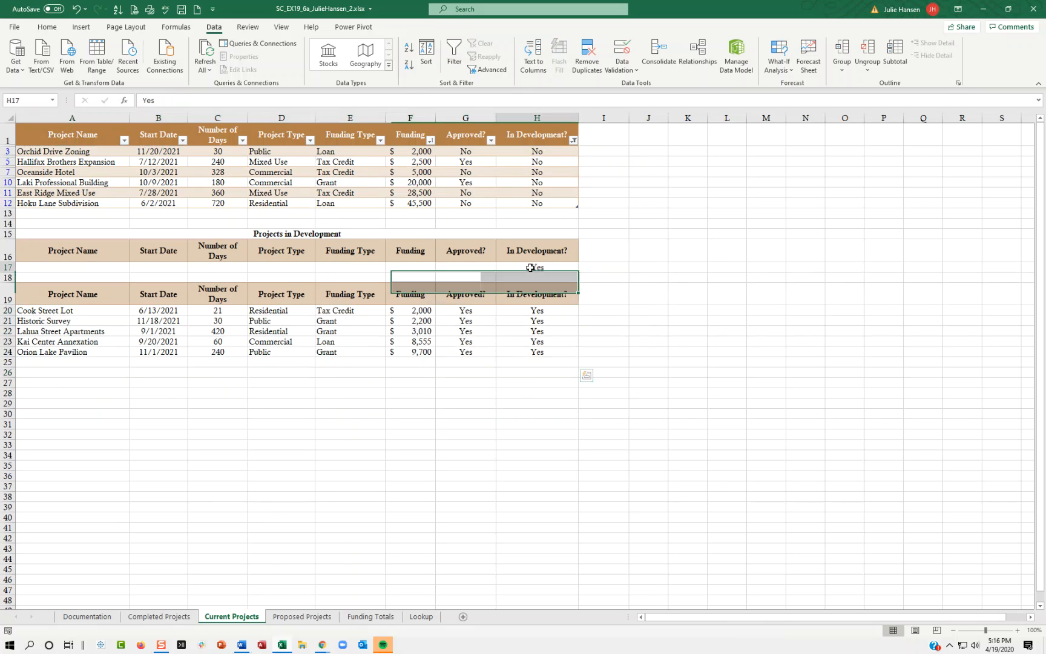
click(573, 141)
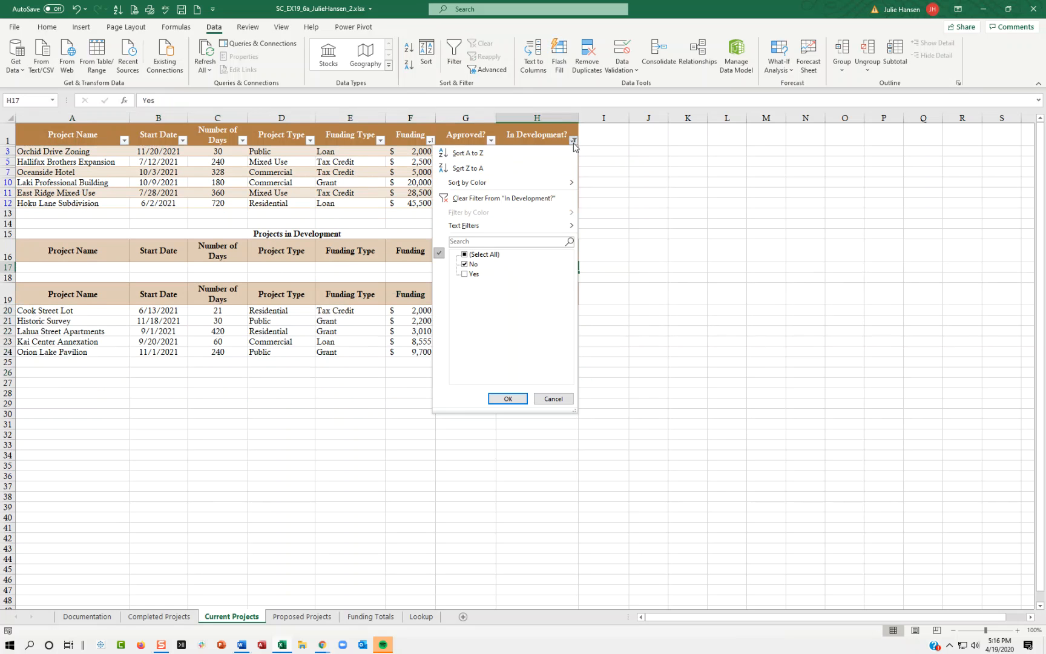
click(553, 399)
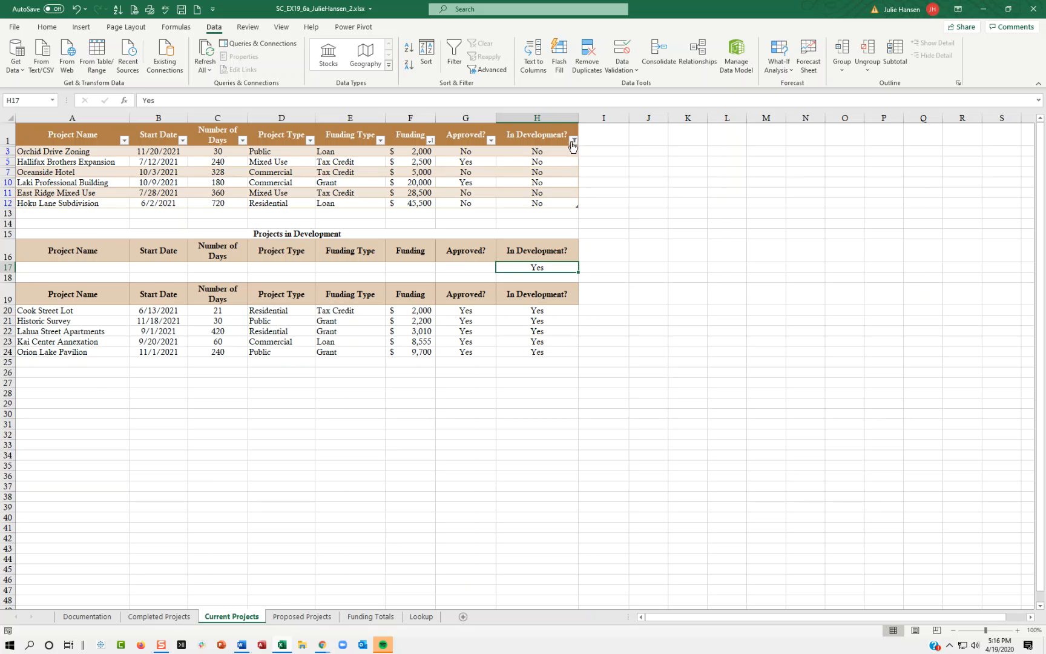
key(ctrl+z)
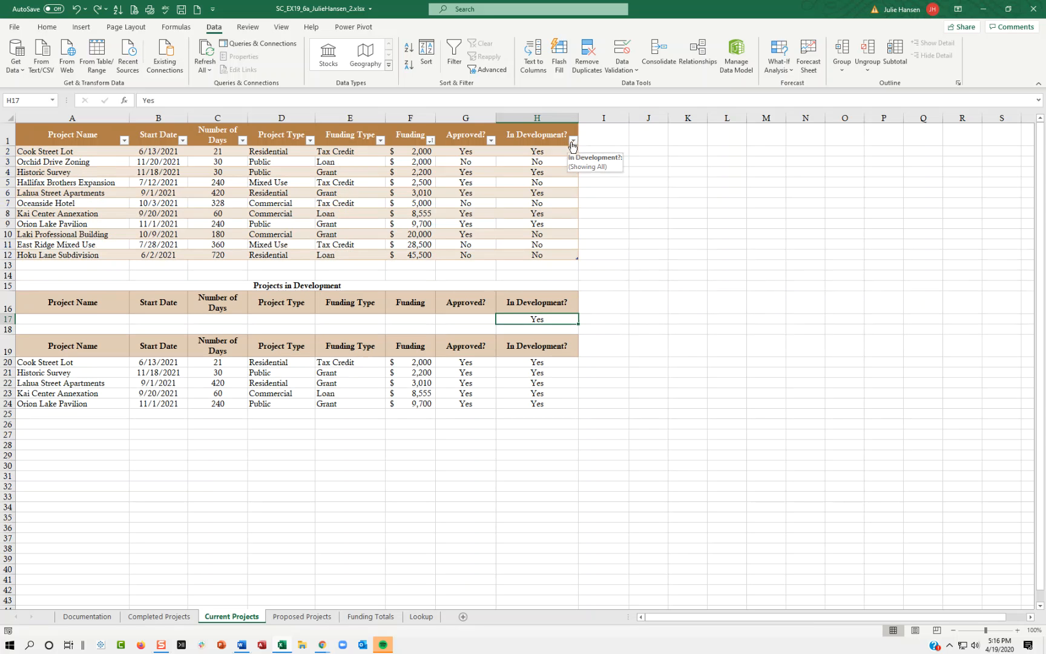
key(ctrl+z)
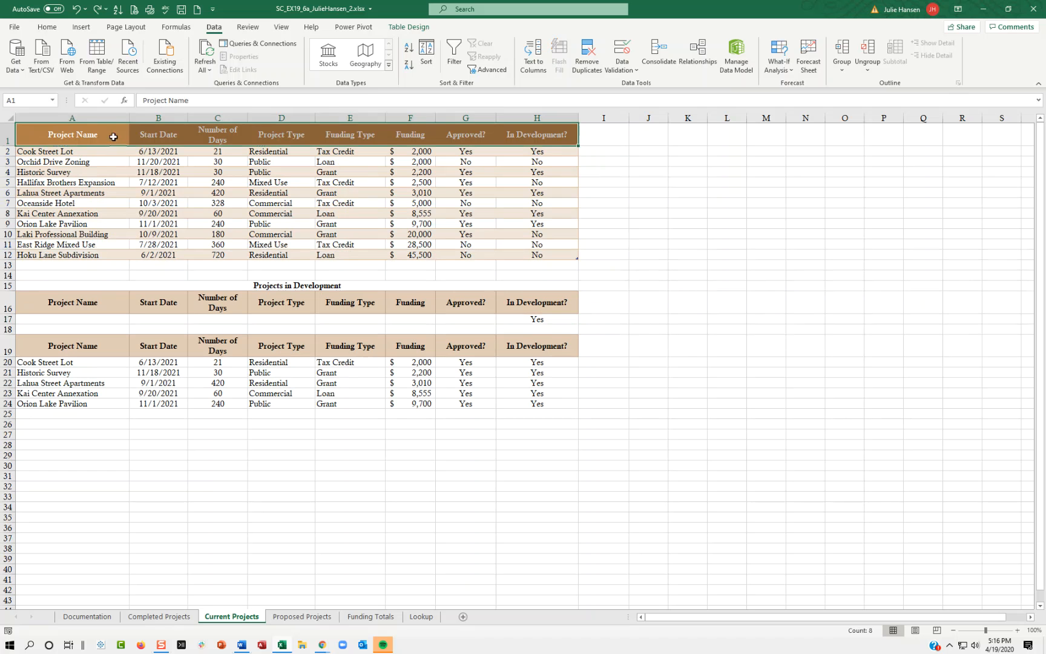
Turn the filter buttons back on for the projects table's header row.
click(463, 68)
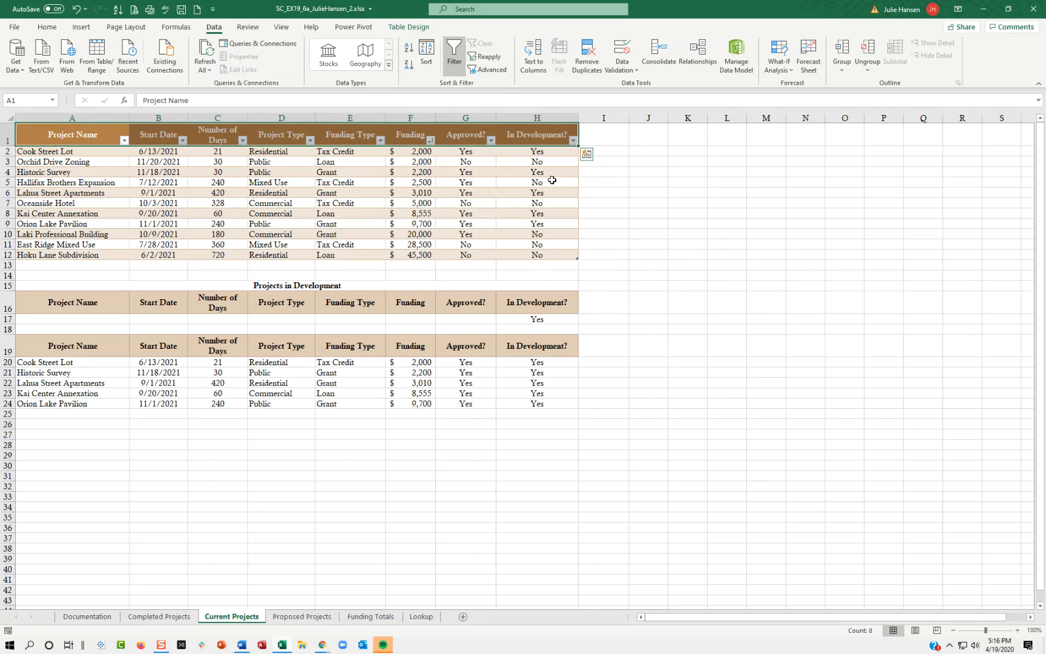
click(491, 140)
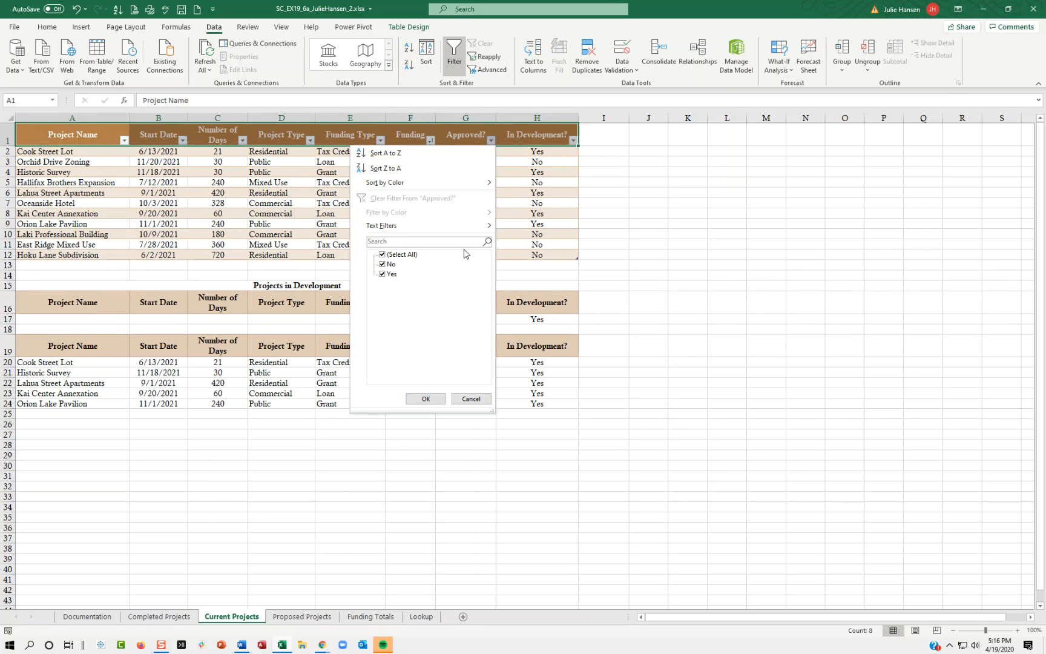
click(643, 182)
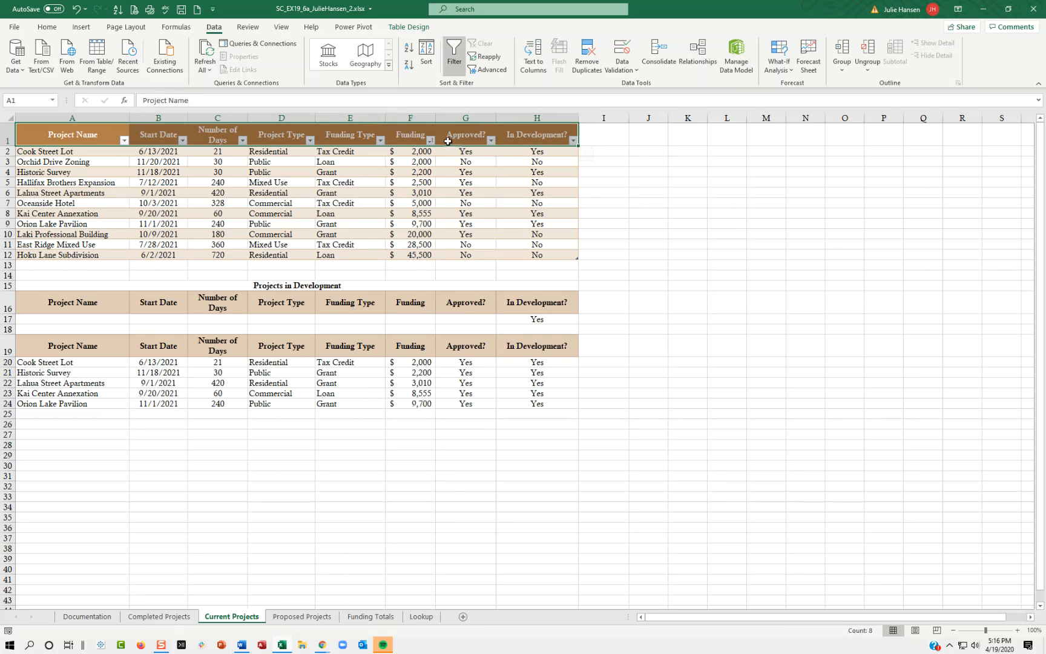
click(431, 140)
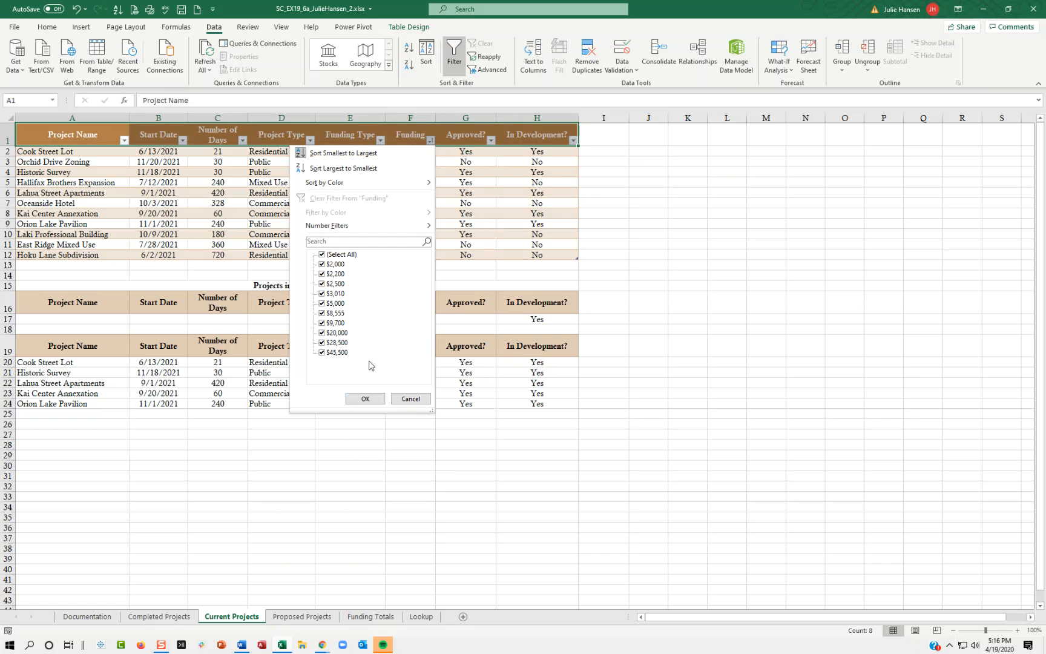
click(410, 399)
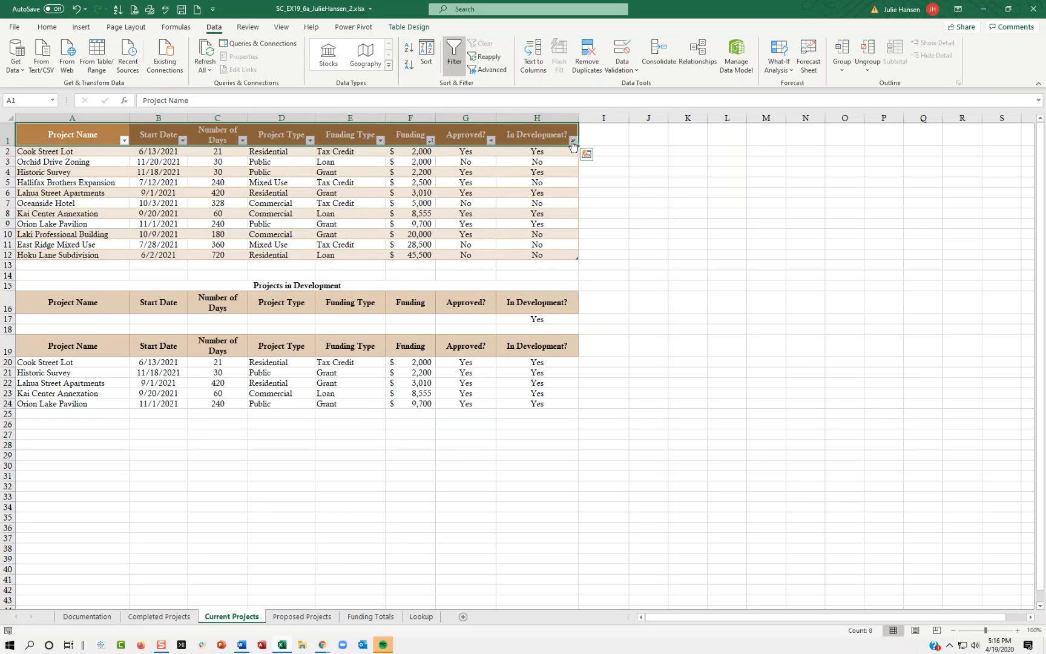
Filter the In Development? column of the projects table to show only No.
click(573, 140)
click(476, 275)
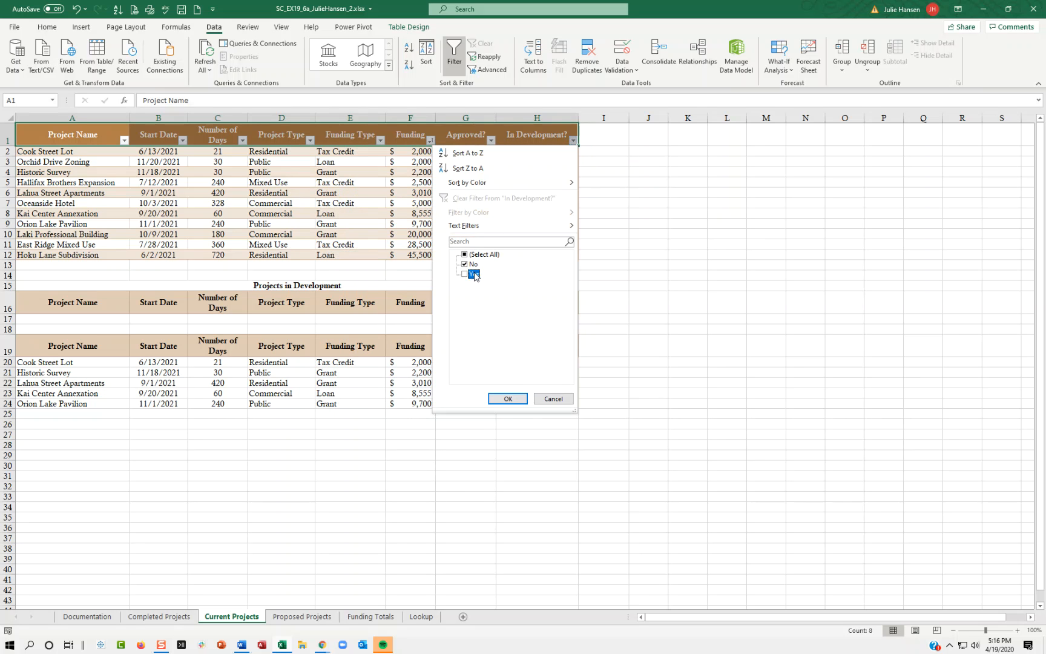
click(507, 398)
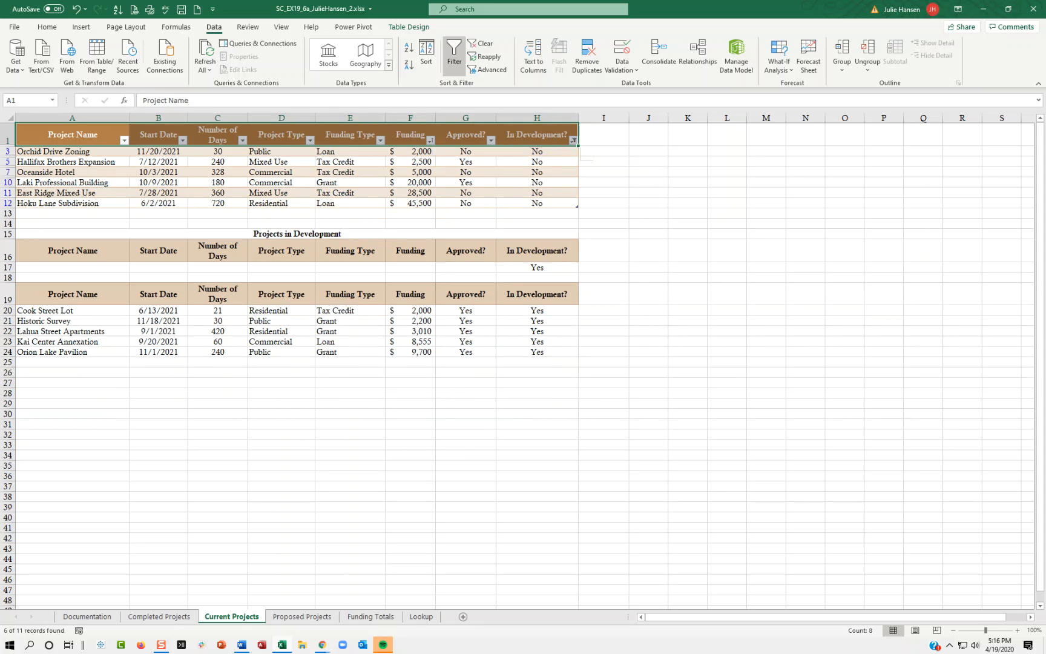
On the Proposed Projects worksheet, clear the Project Type filter from the table so all records show.
click(312, 621)
click(420, 245)
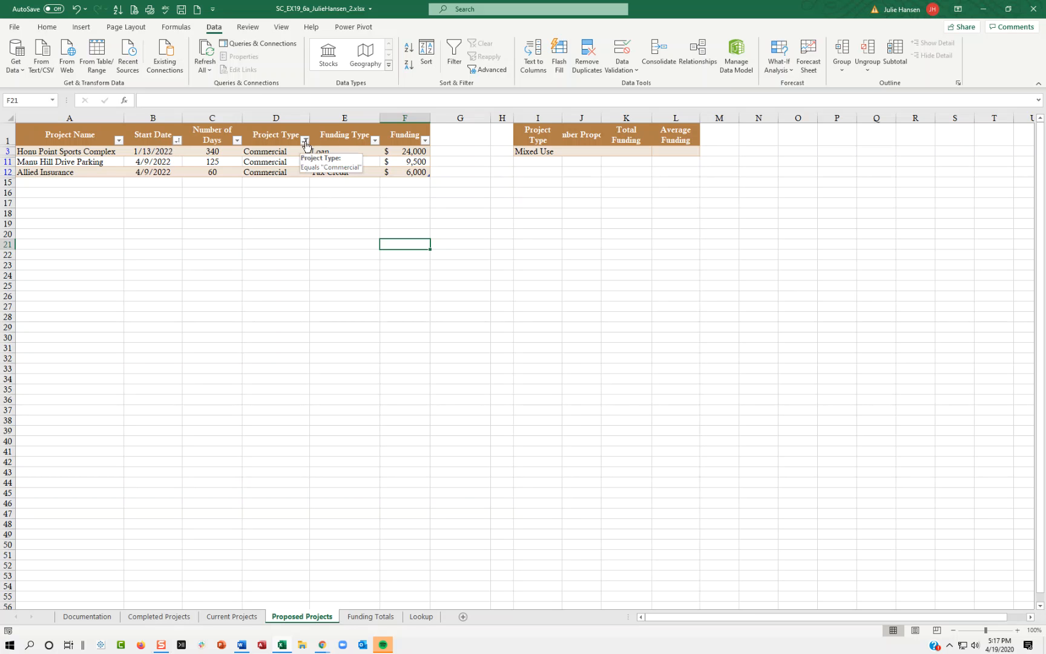
click(305, 140)
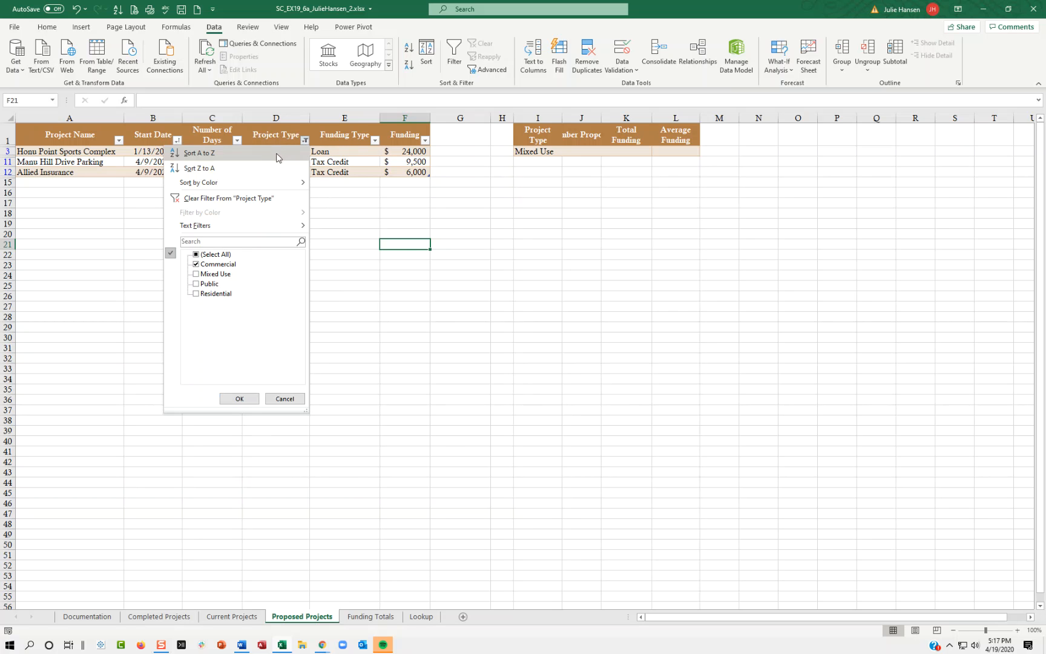
click(240, 398)
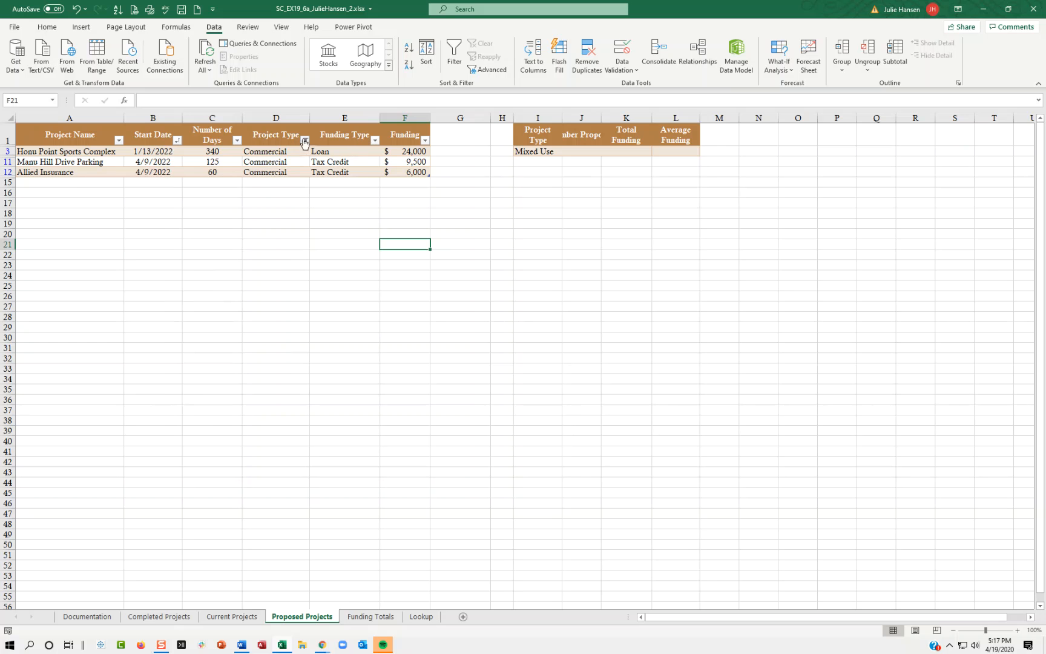
click(305, 140)
click(275, 199)
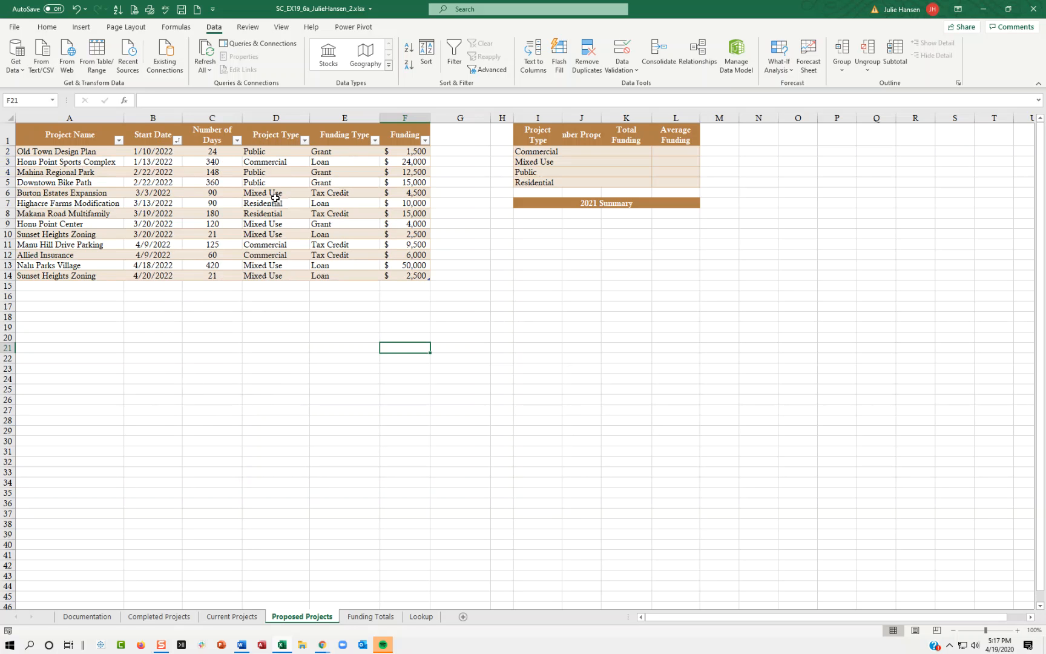
click(176, 141)
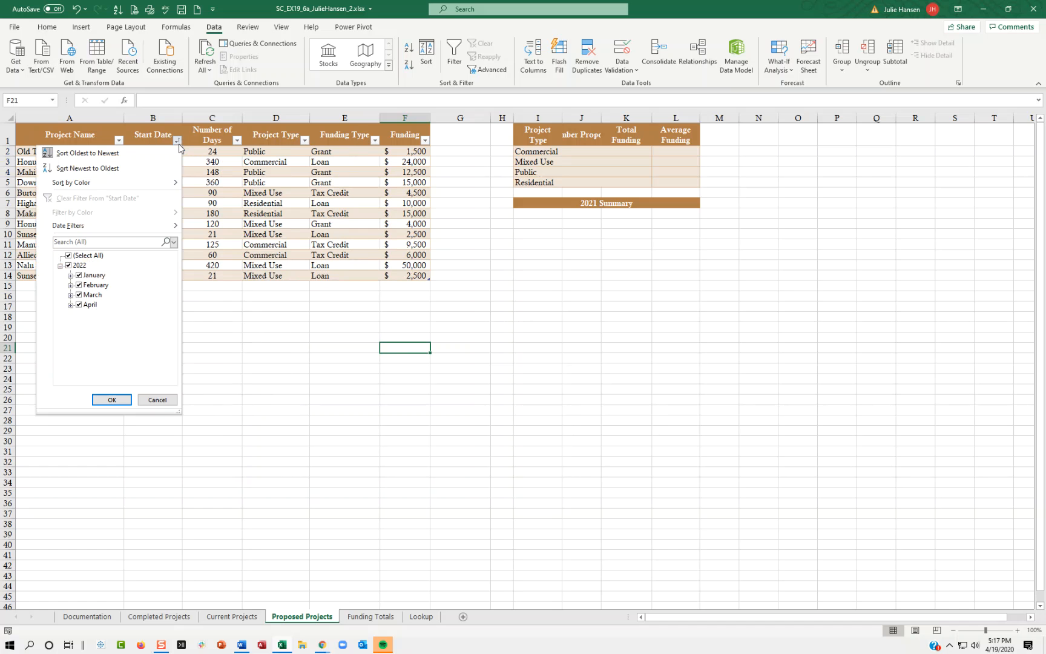
click(427, 370)
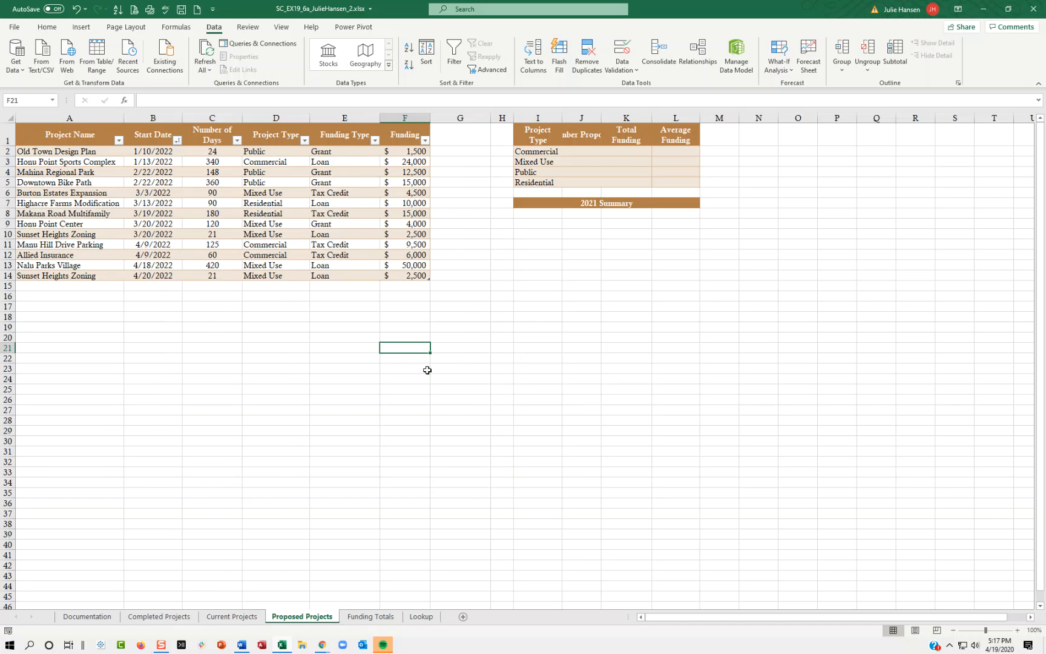
Turn off the filter buttons in the header row of the proposed projects table.
click(8, 135)
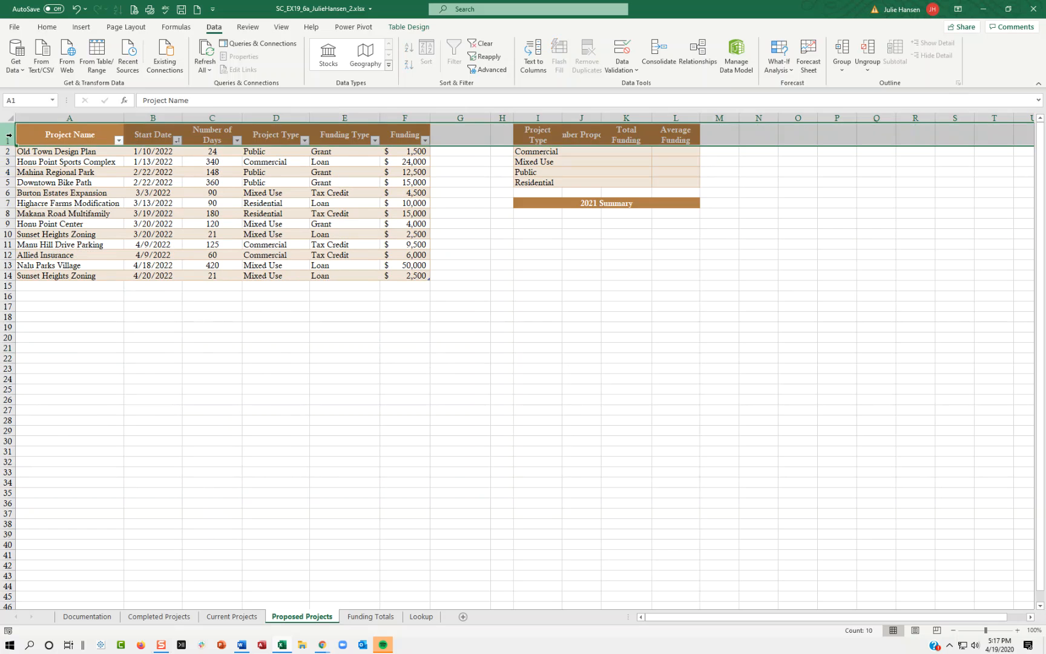
click(405, 410)
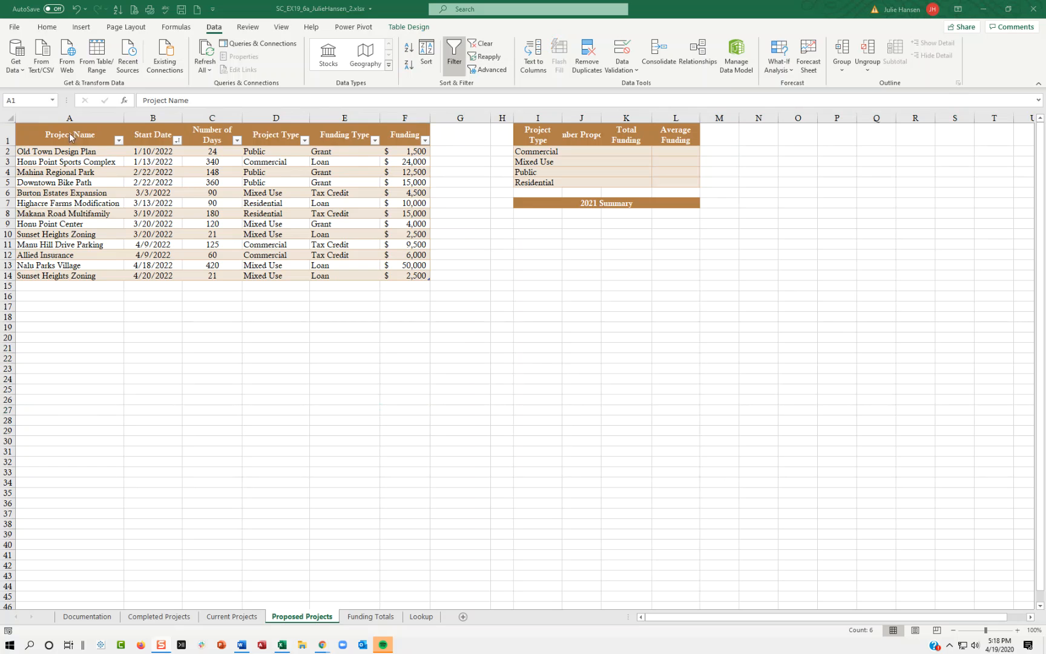
click(71, 133)
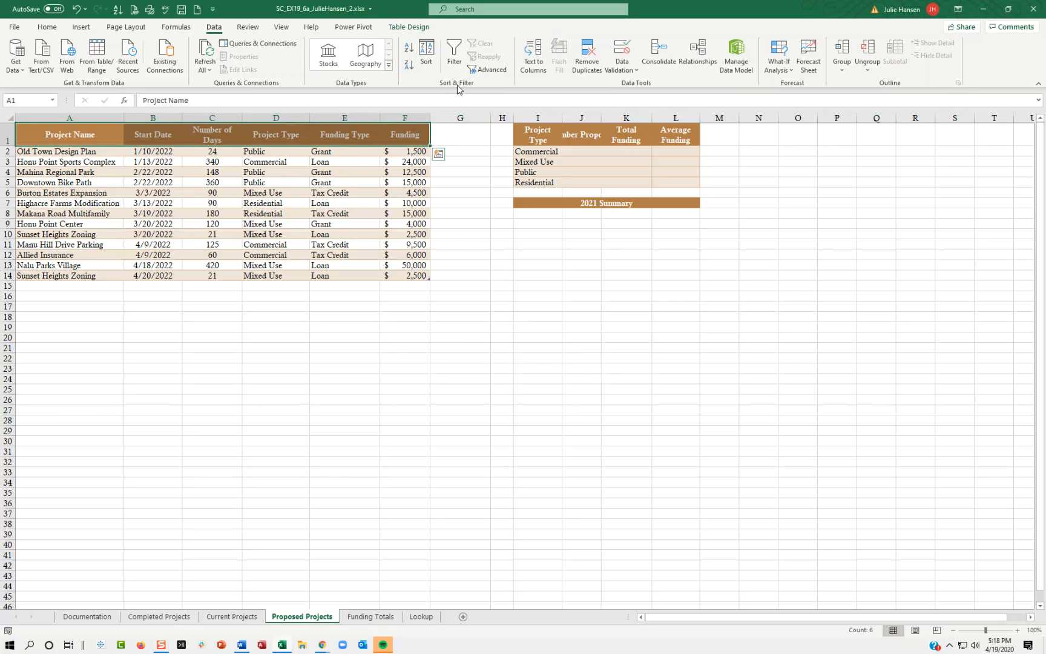
click(454, 54)
click(326, 133)
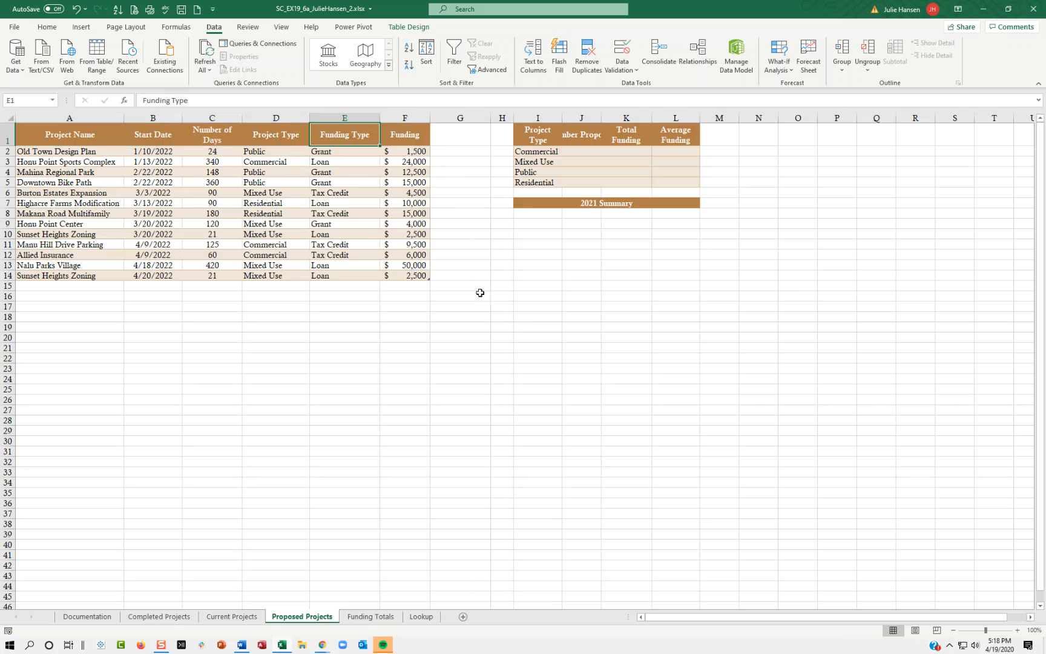
click(38, 154)
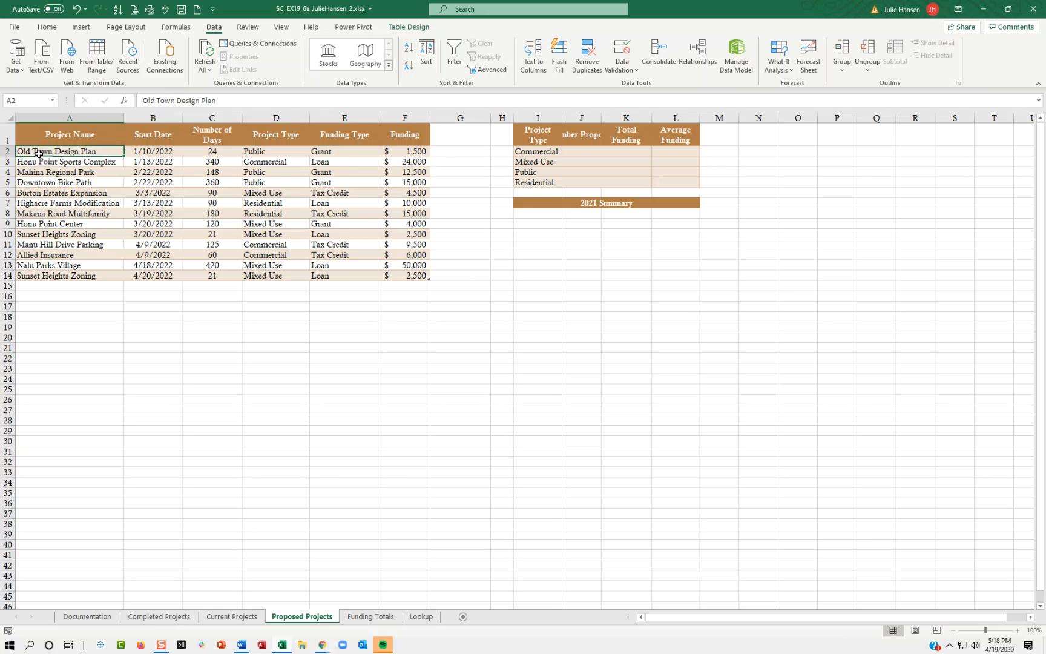
drag(39, 154, 395, 279)
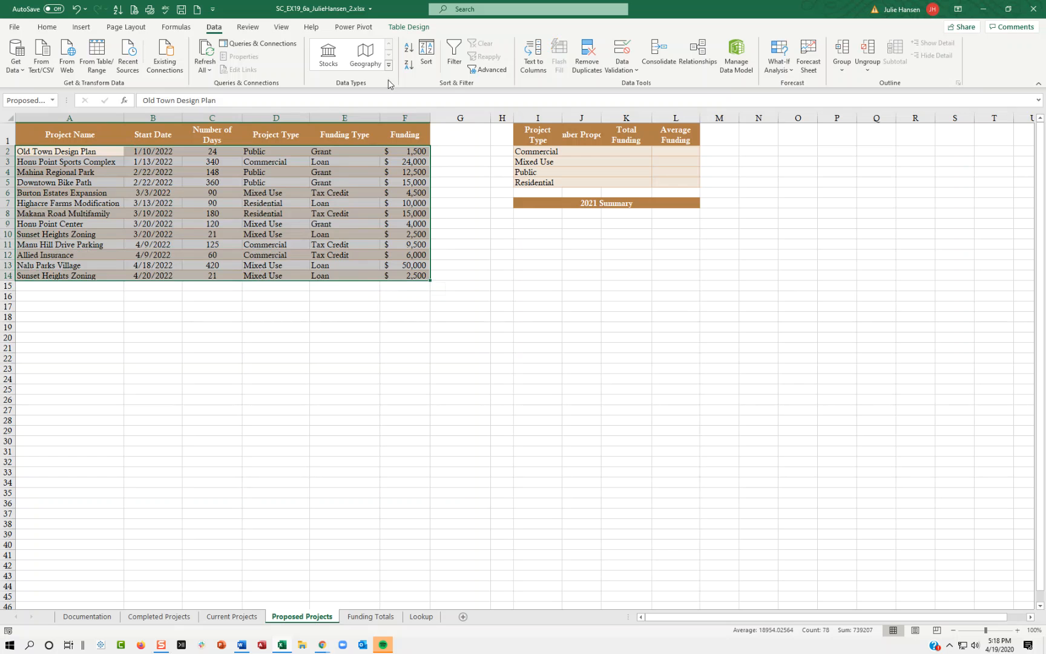
click(52, 27)
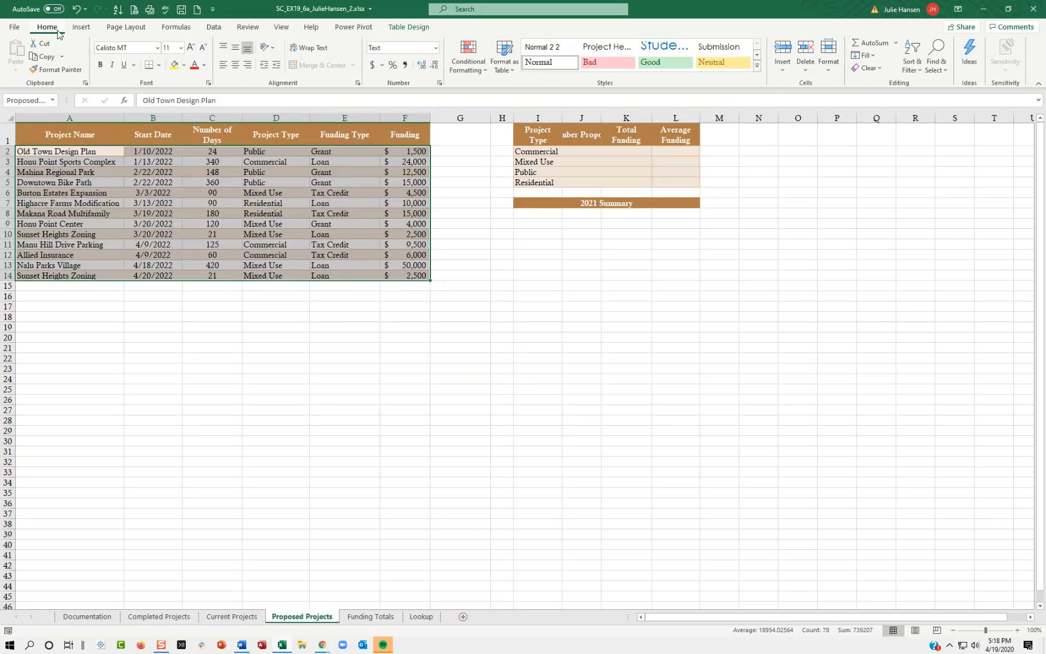
click(466, 64)
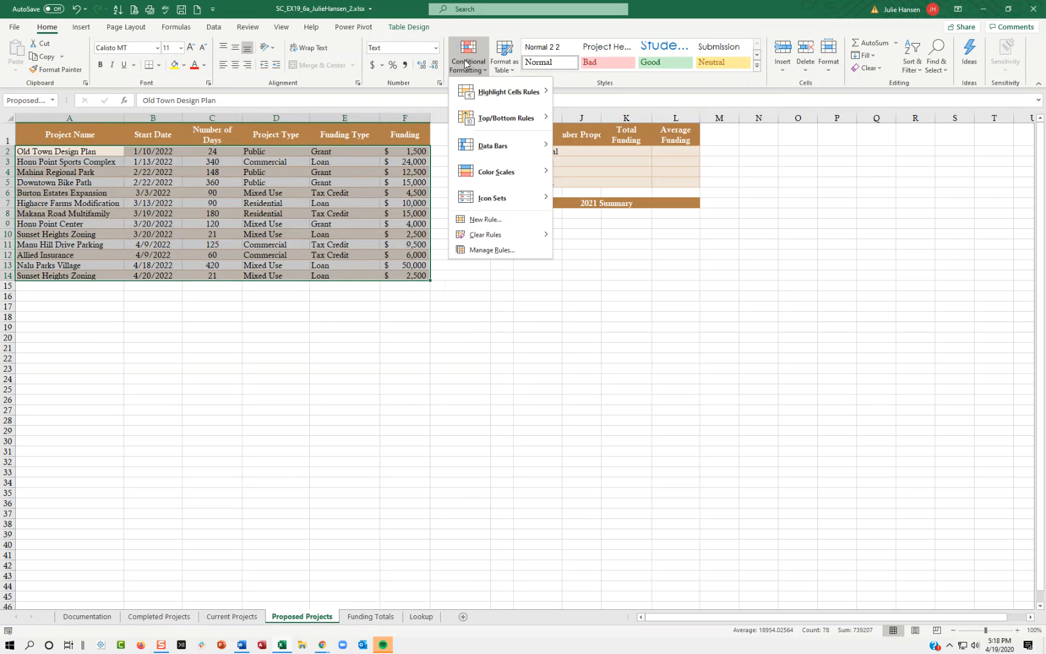
mouse_move(475, 85)
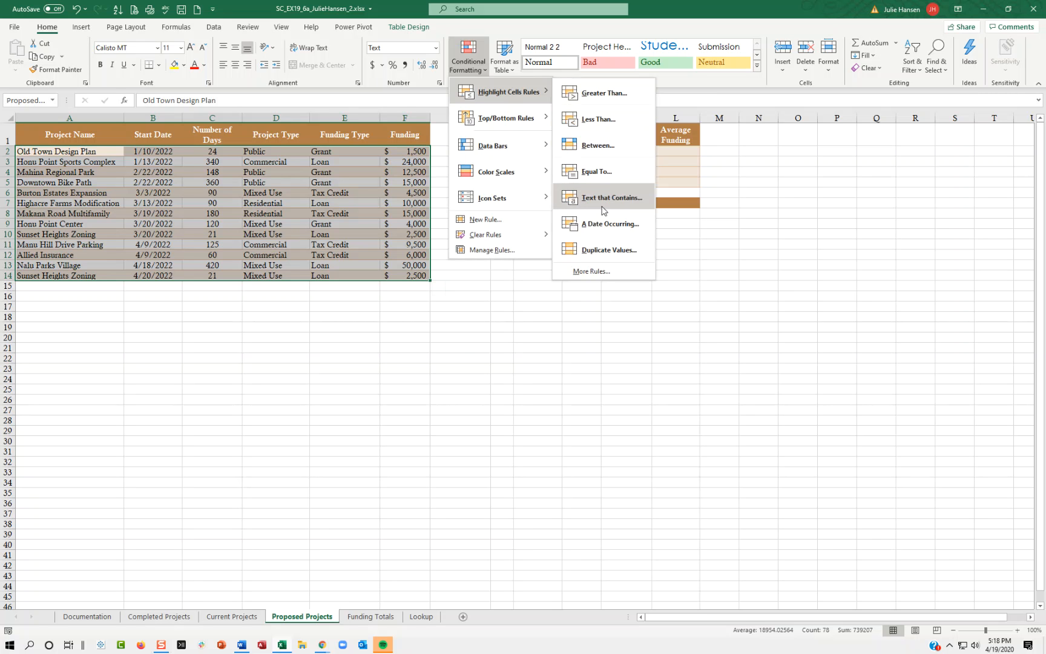
click(602, 250)
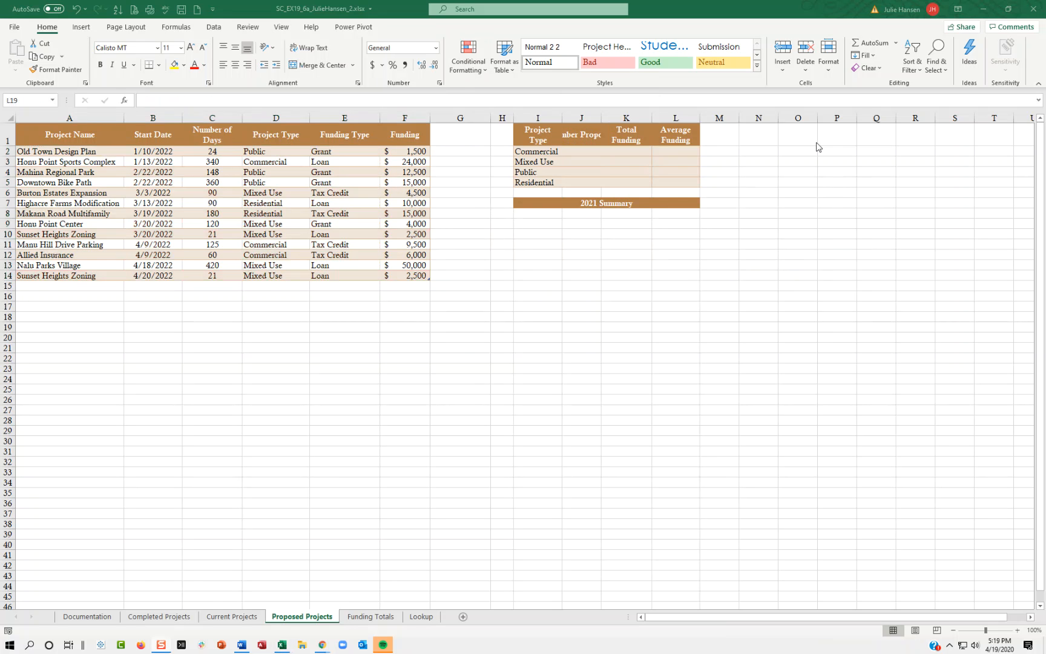
Highlight duplicate values in the Project Name column (A2:A14) with Light Red Fill with Dark Red Text conditional formatting.
drag(96, 151, 73, 275)
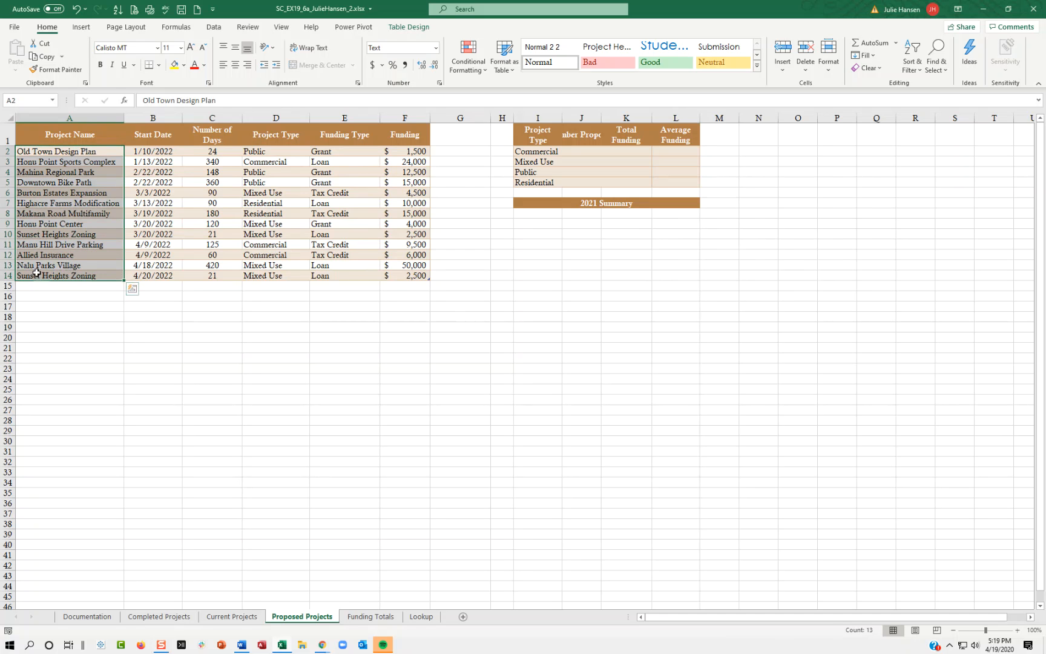
click(469, 70)
mouse_move(505, 97)
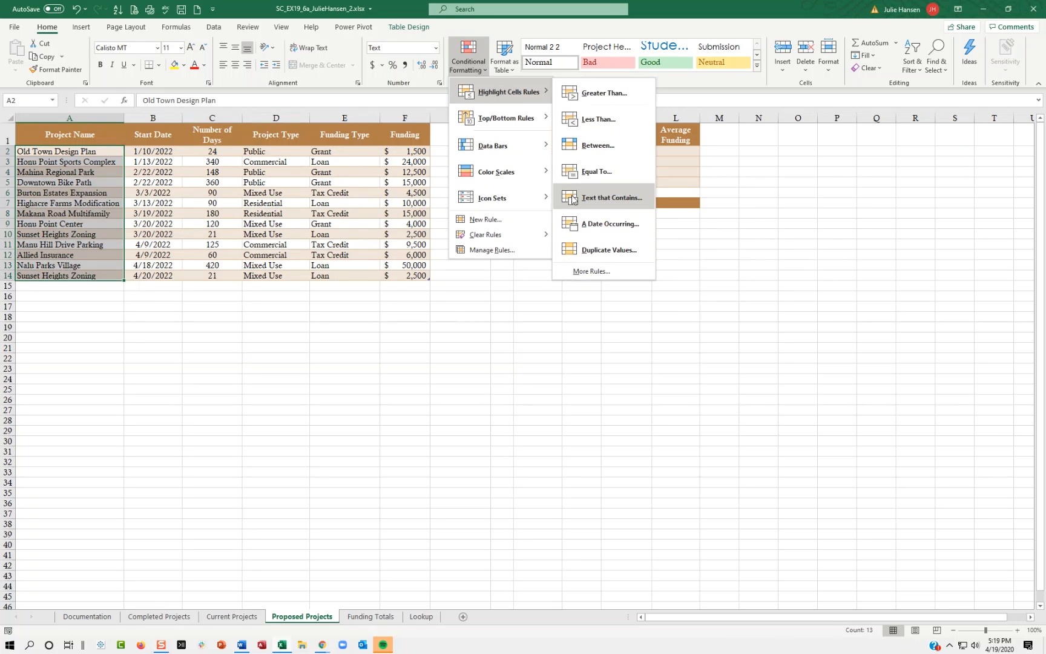
click(584, 256)
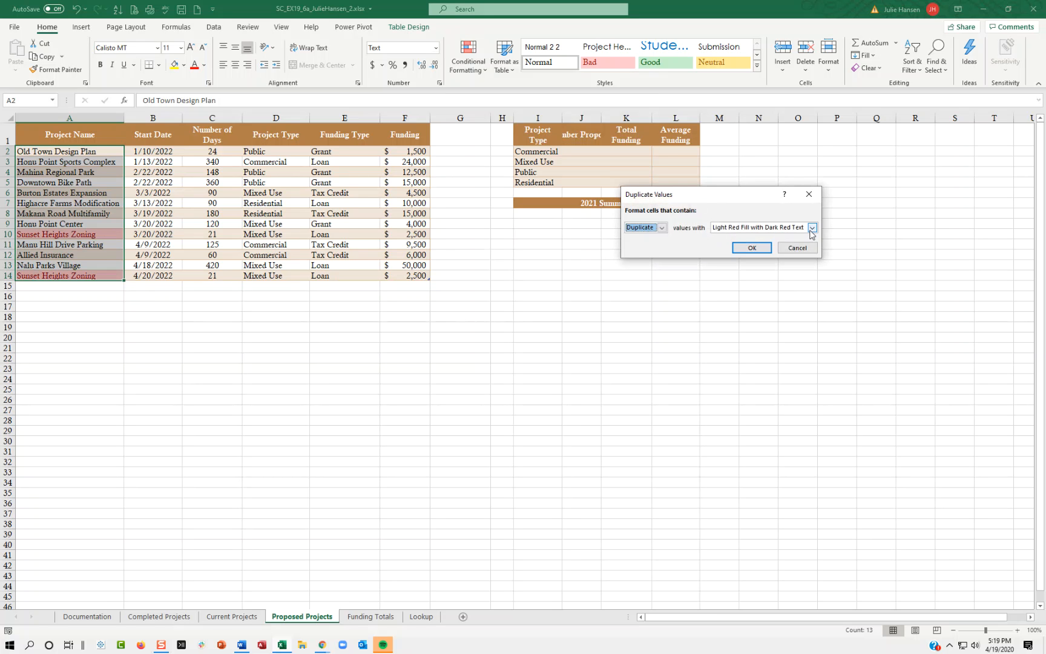
click(756, 248)
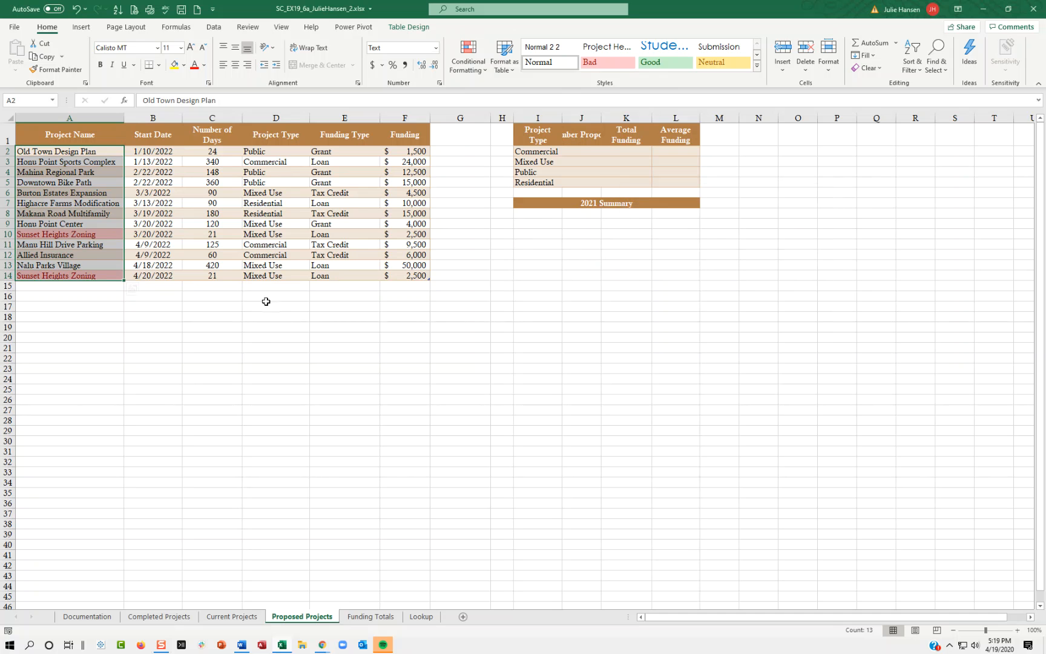
click(95, 232)
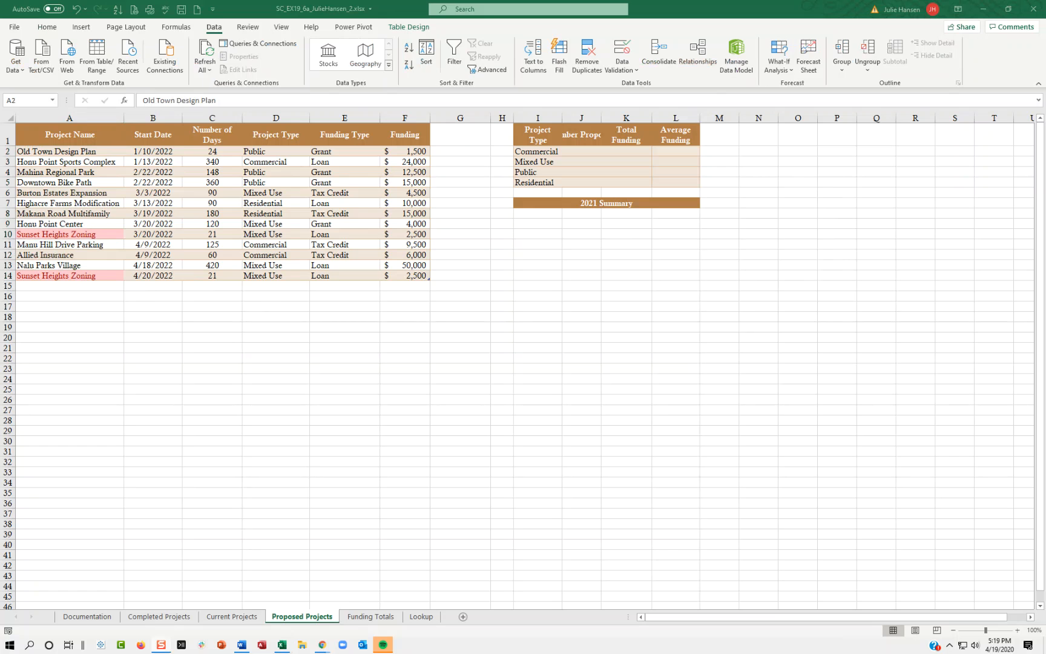
Remove duplicate records from the proposed projects table, comparing only the Project Name column.
click(77, 153)
click(81, 152)
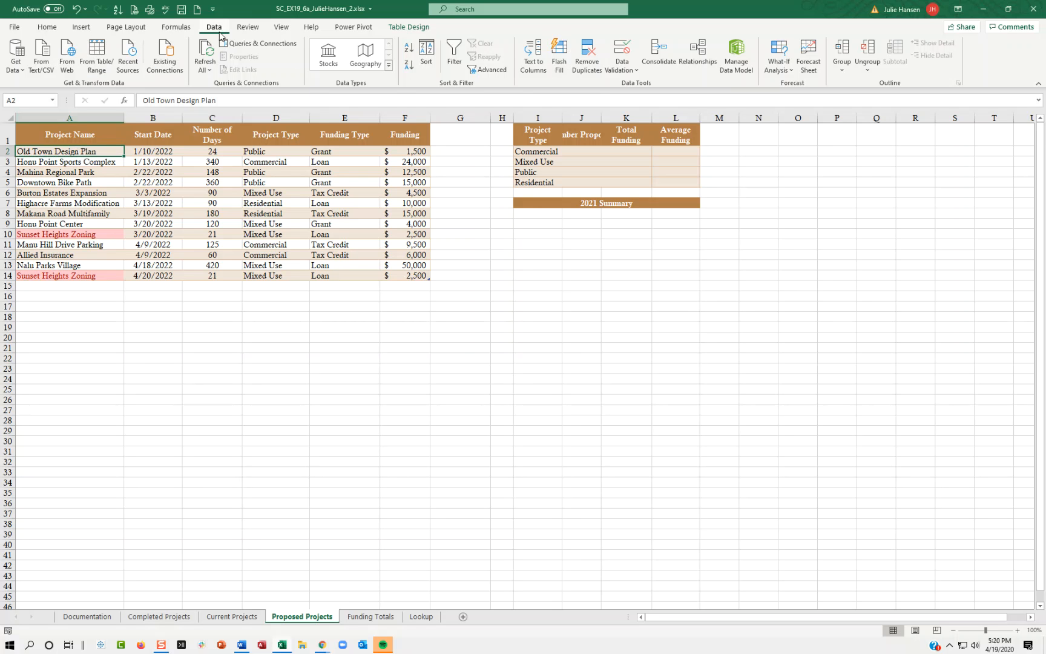
click(47, 27)
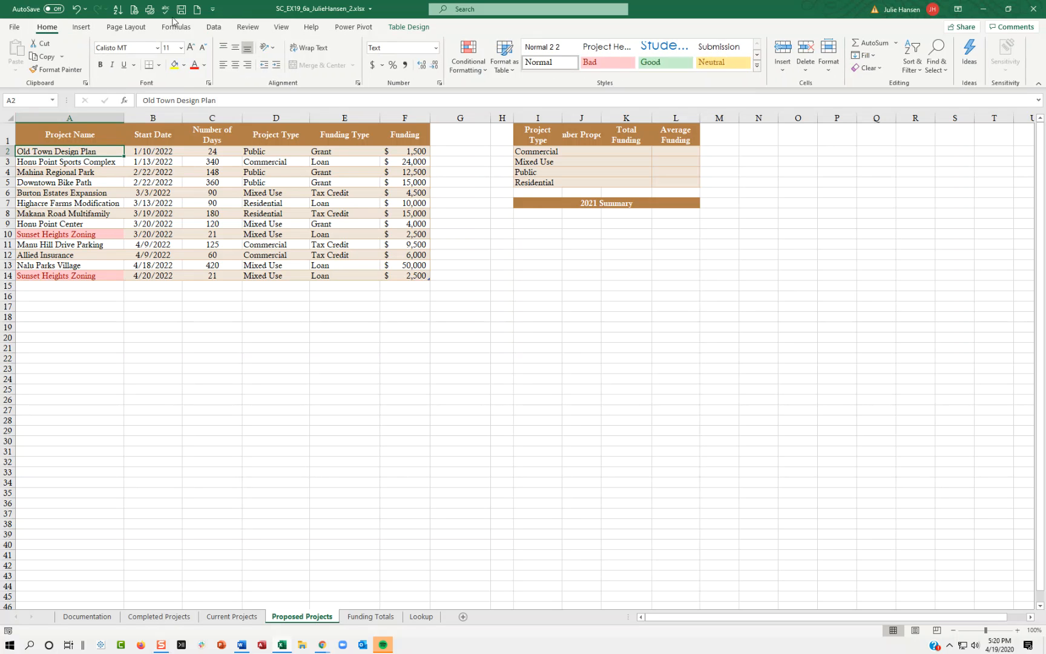
click(213, 27)
click(595, 60)
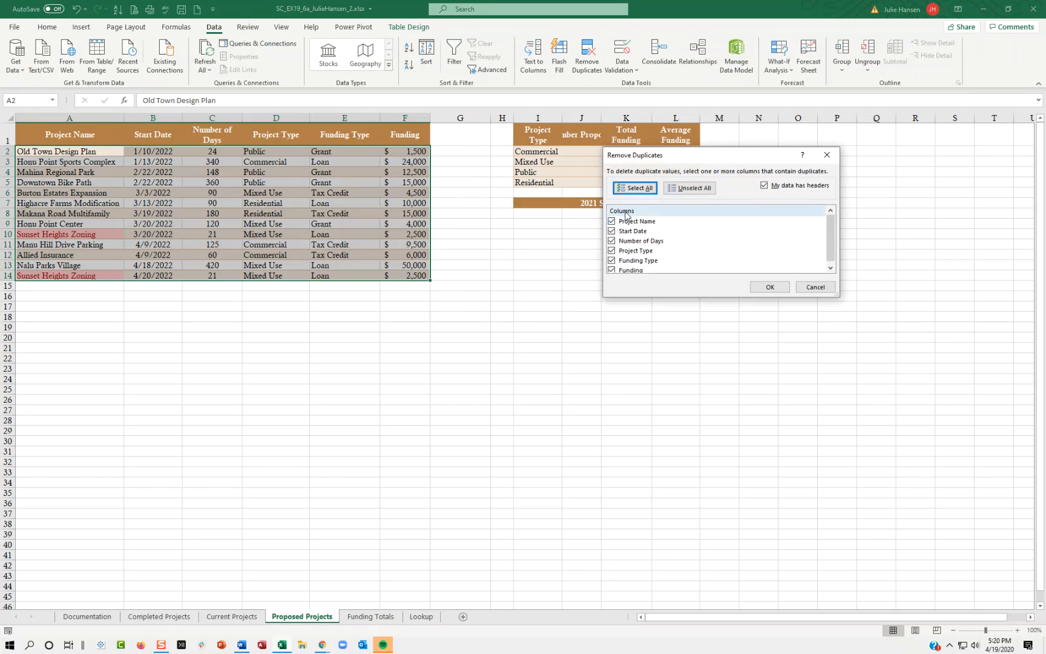
click(690, 188)
click(627, 222)
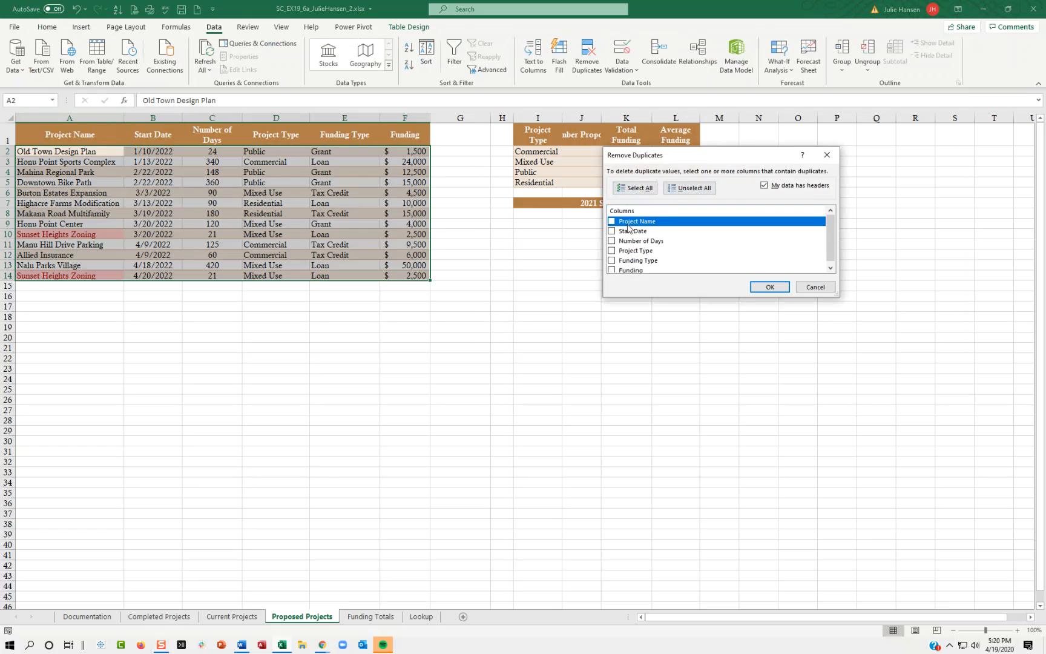
click(612, 221)
click(769, 287)
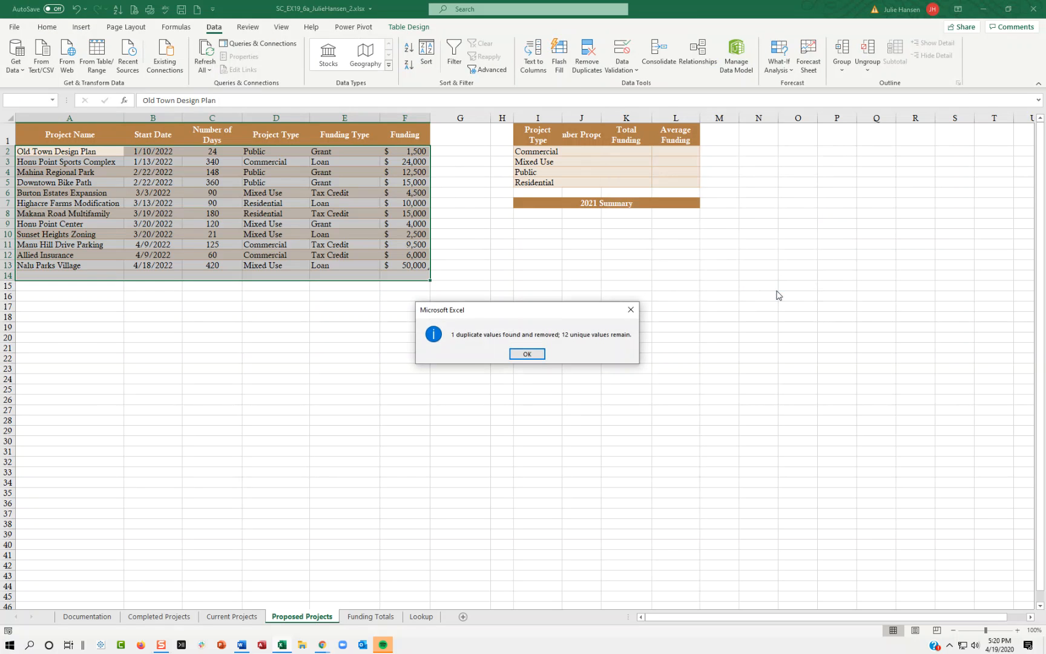
click(541, 353)
click(87, 264)
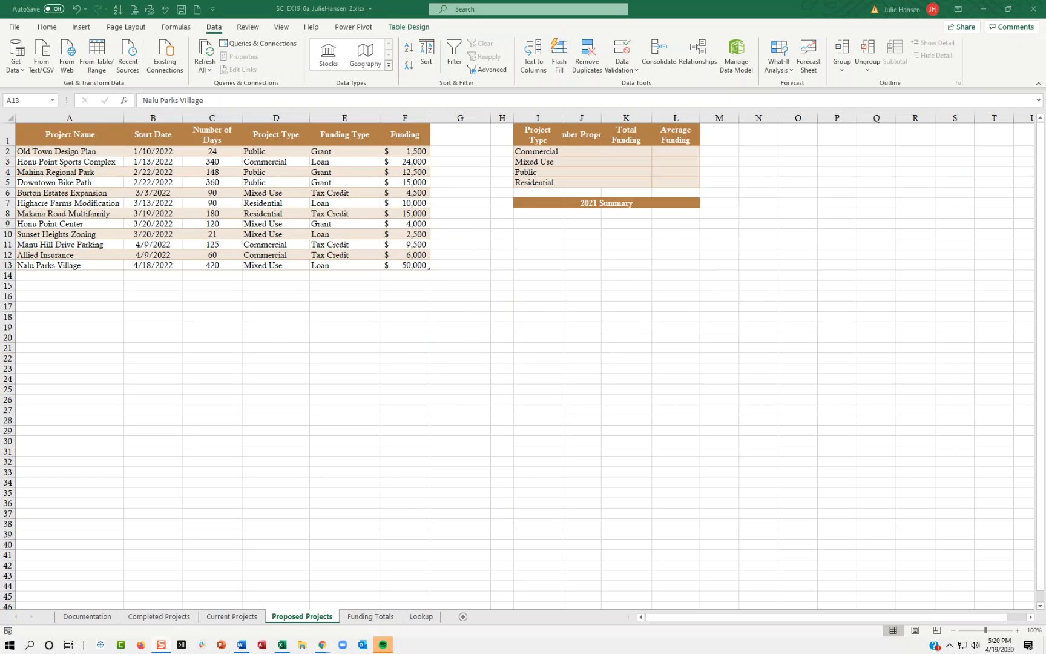
Add a table column by entering the heading Fast Track in cell G1.
click(472, 139)
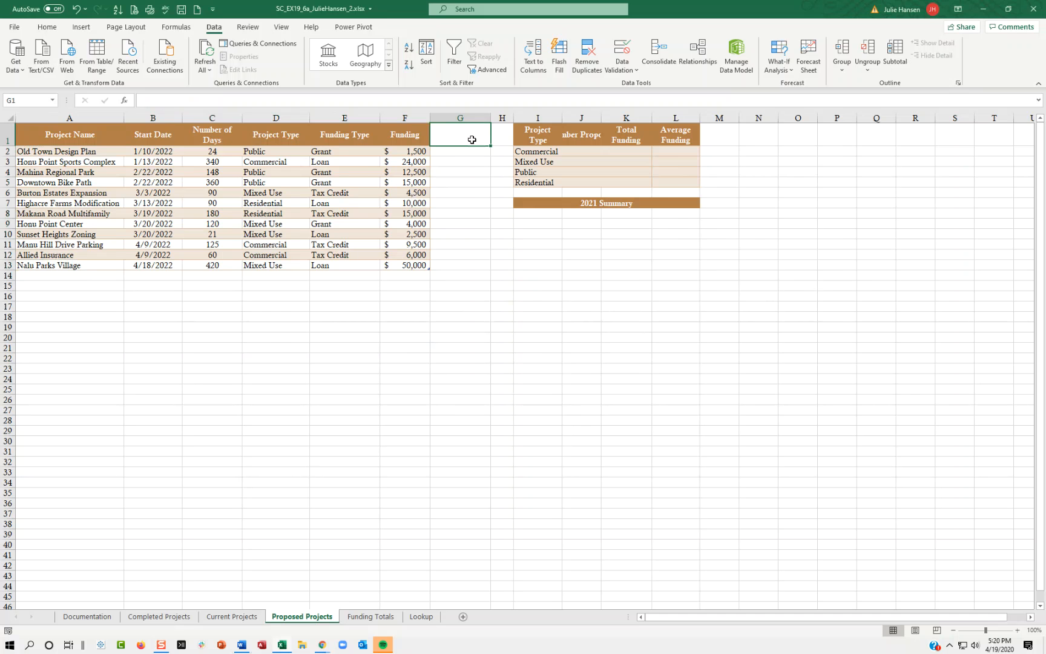
text(Fast Track)
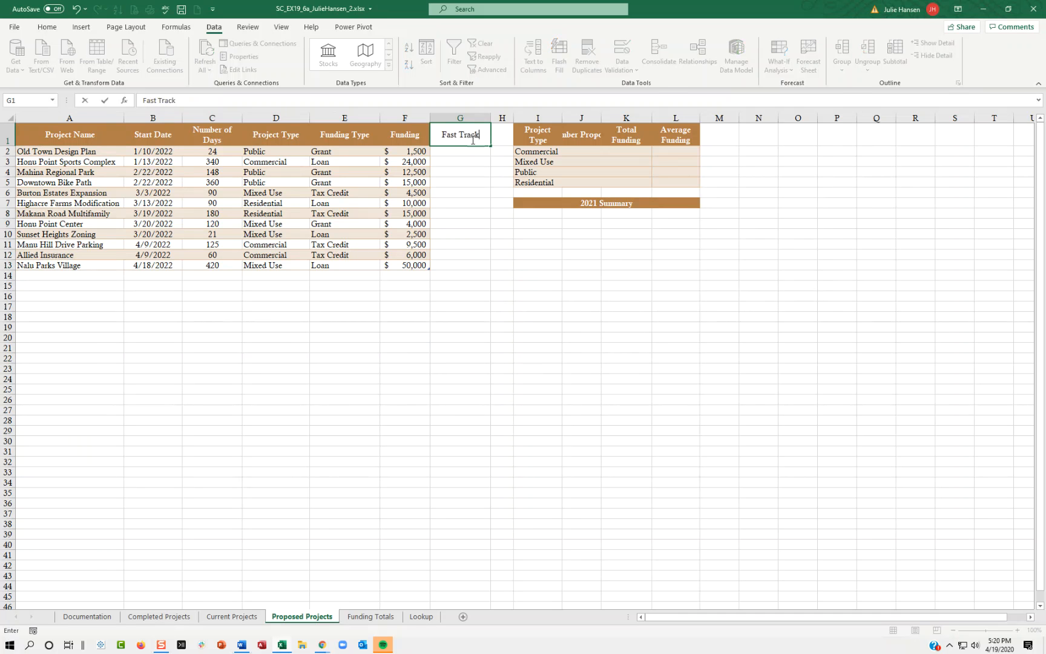
key(Return)
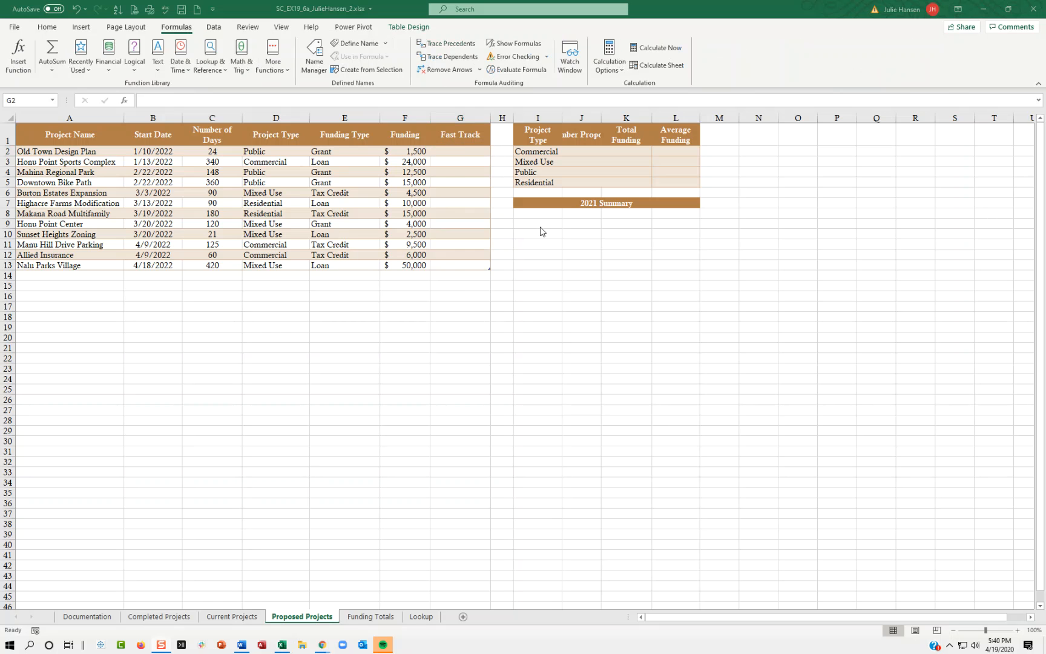
Switch to the Word instructions document and read the requirements for the AND formula in cell G2.
click(463, 152)
key(alt+Tab)
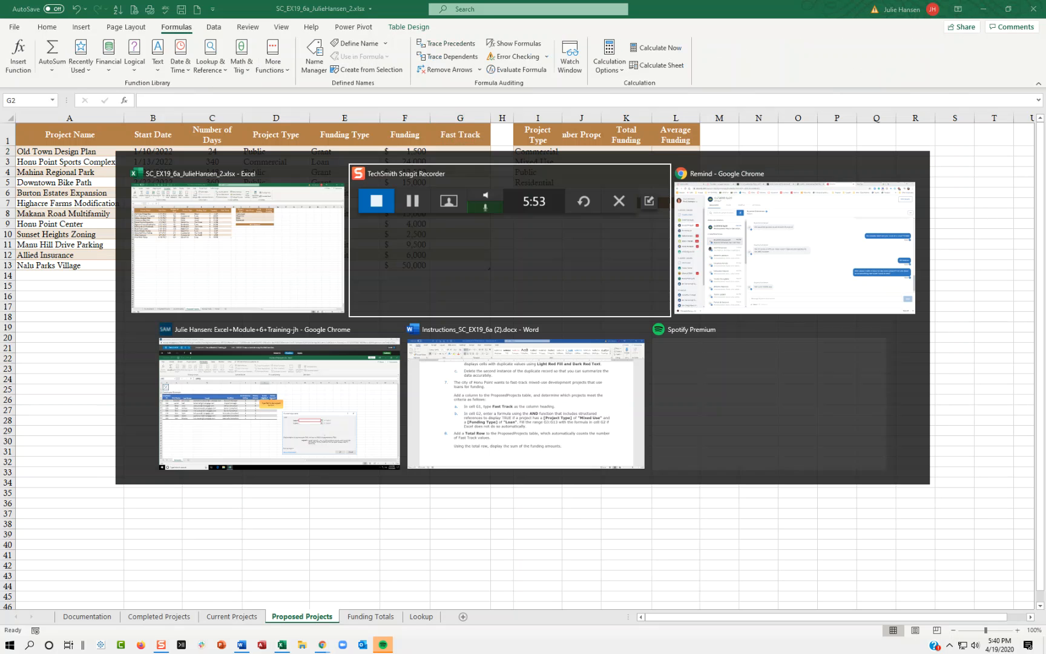
key(alt+Tab)
key(alt+Tab)
key(alt+Tab)
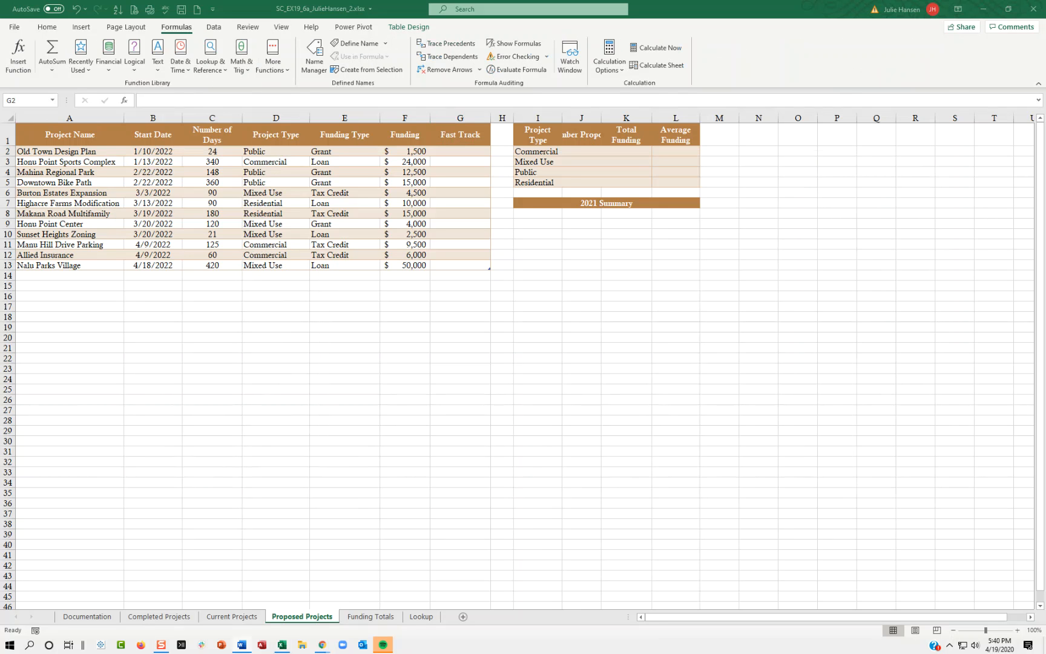
drag(1045, 166, 323, 31)
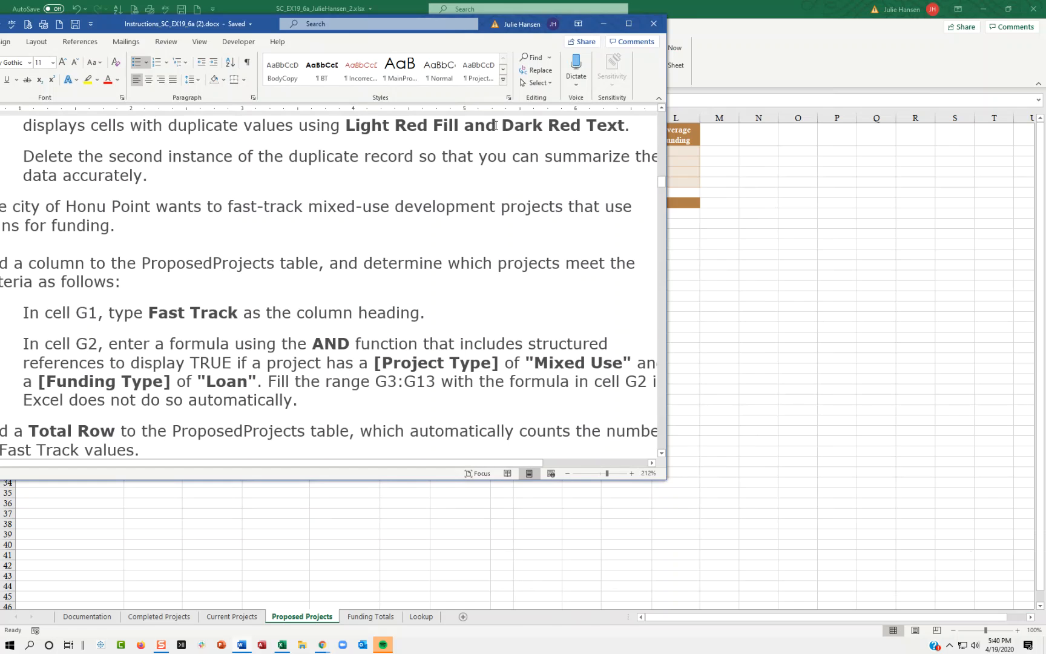
click(628, 23)
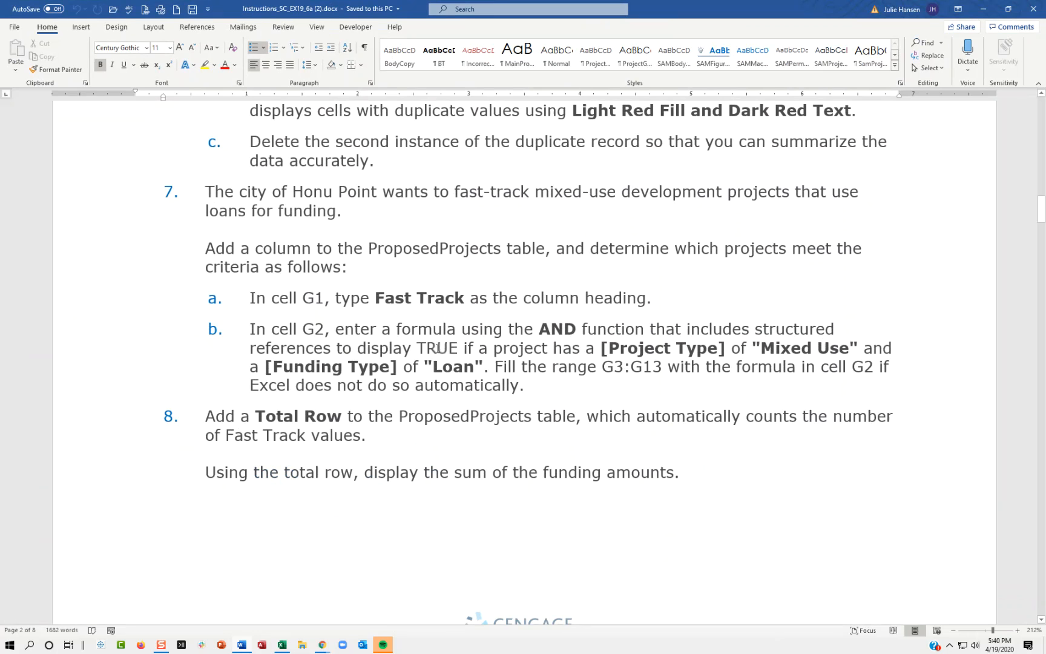
drag(417, 347, 458, 348)
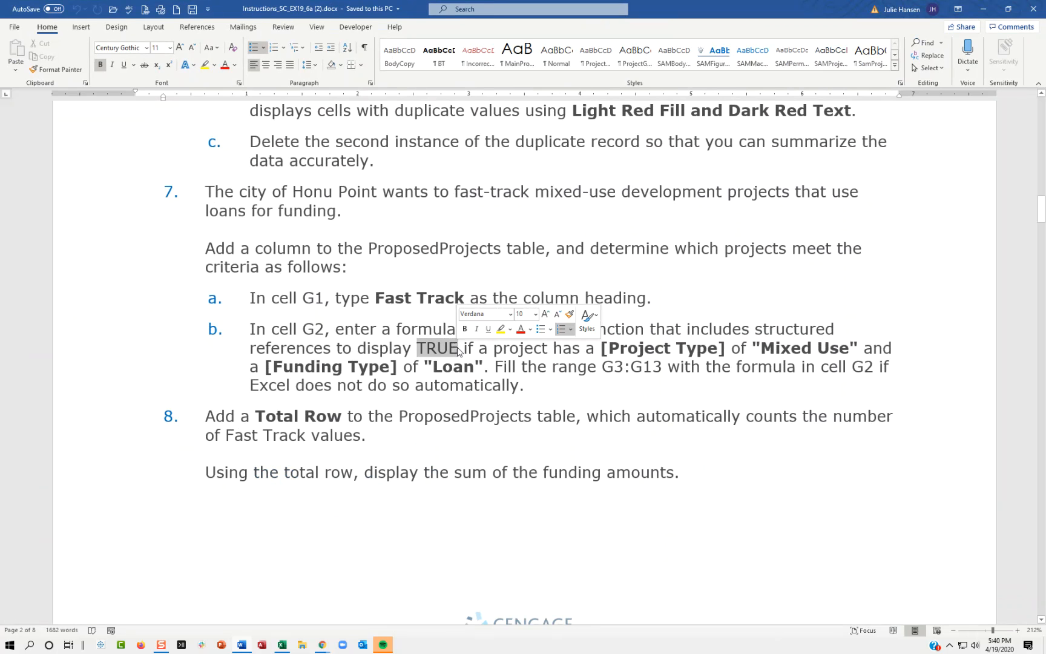
Switch back to the Excel workbook and select cell G2 on the Proposed Projects sheet.
click(417, 298)
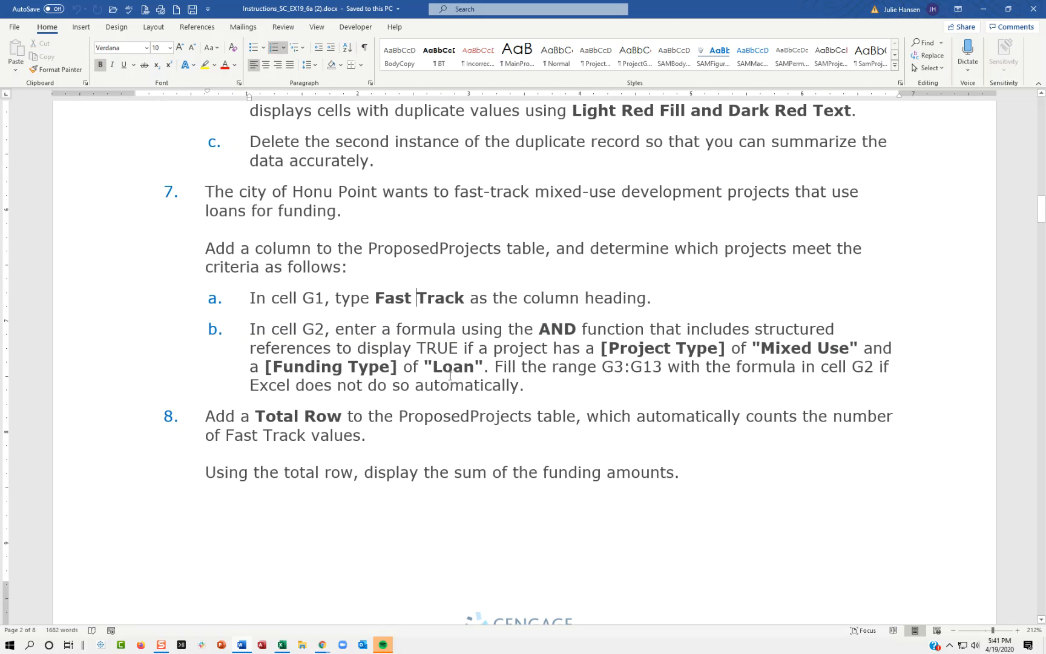
drag(774, 12, 1045, 12)
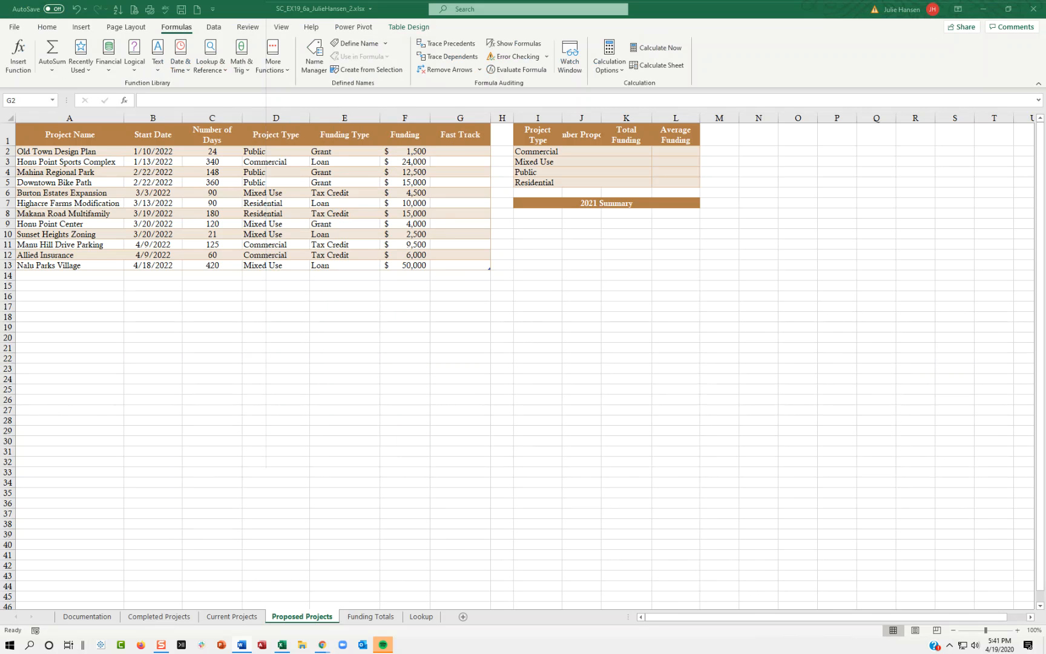
click(461, 153)
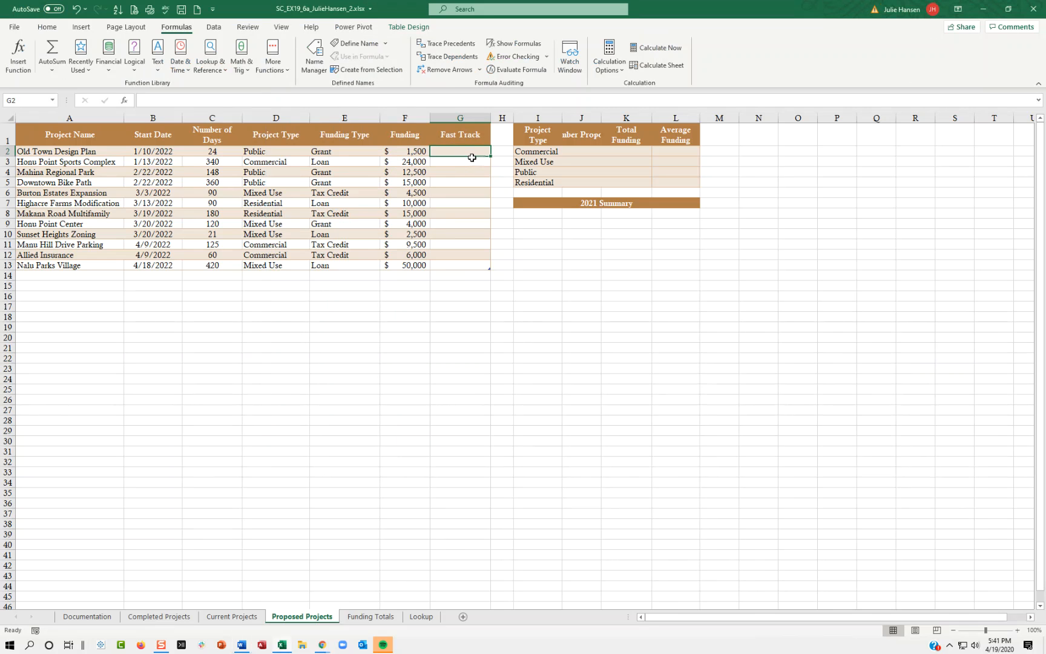
click(124, 100)
click(602, 321)
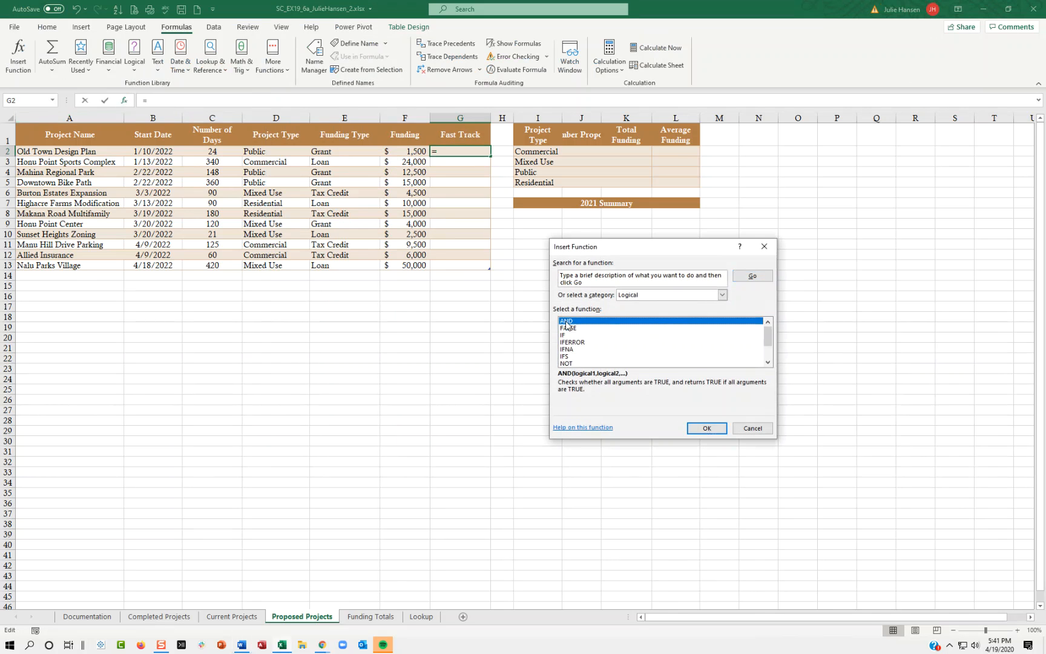
click(597, 282)
text(And)
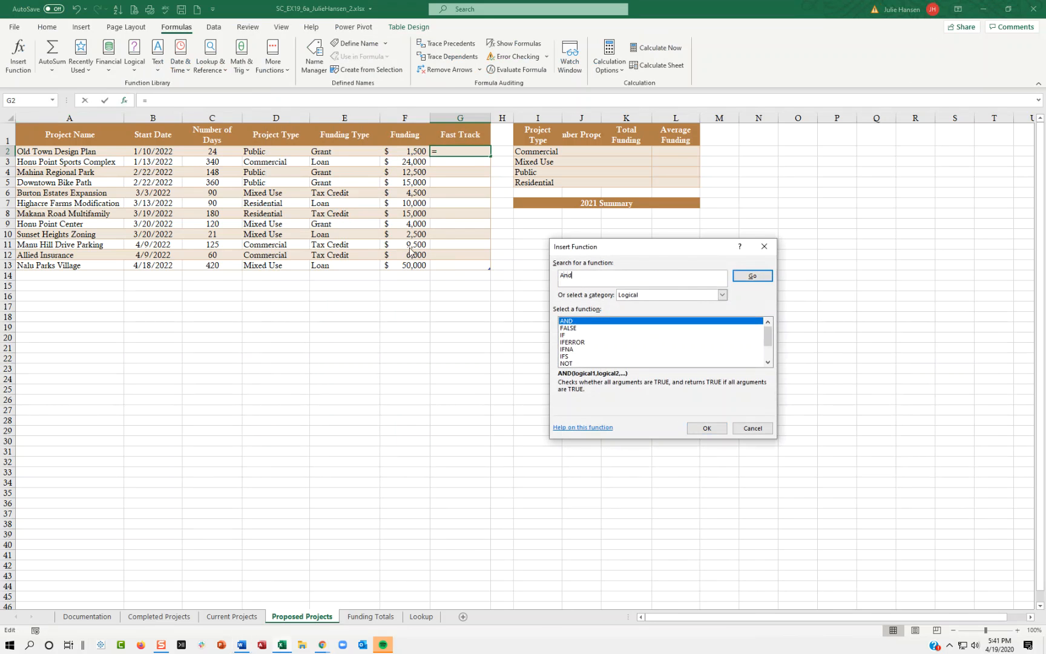
click(742, 278)
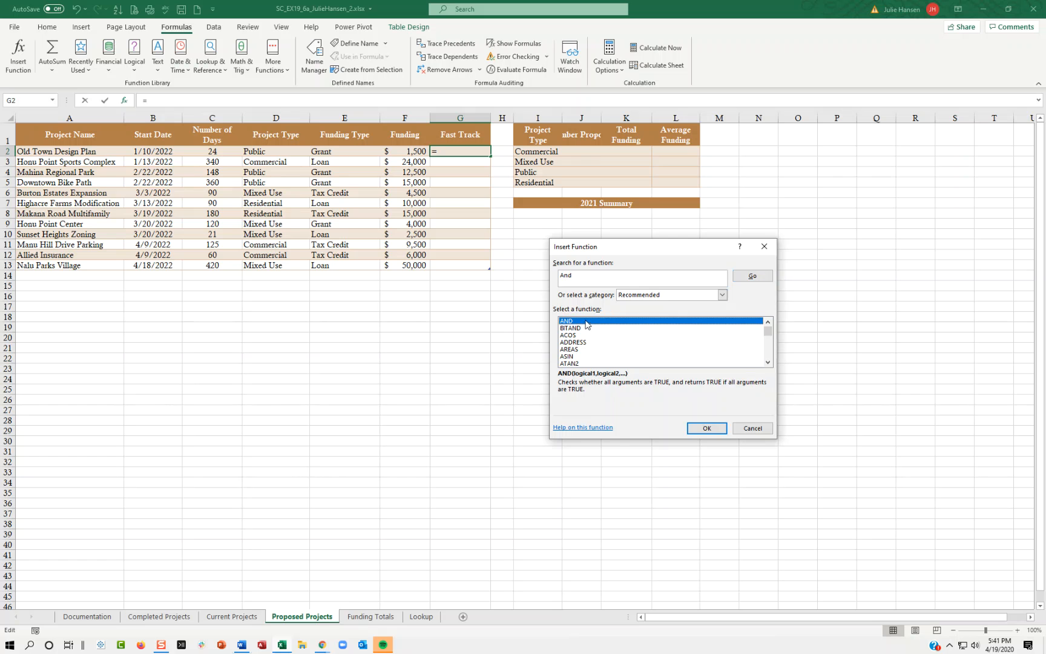
click(752, 428)
drag(387, 390, 339, 369)
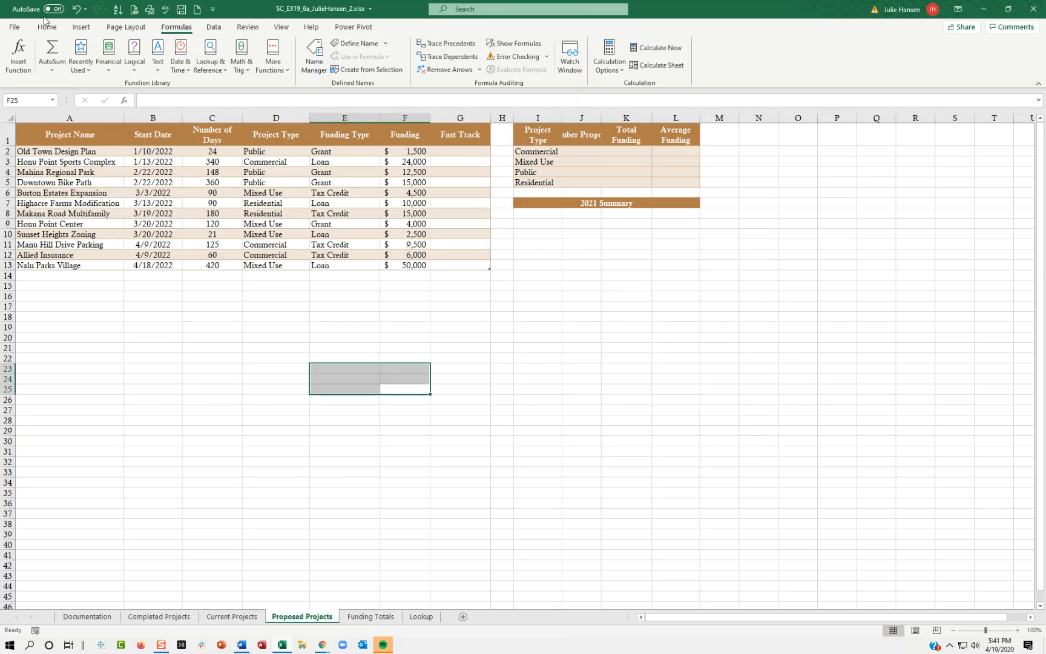
click(47, 27)
click(176, 27)
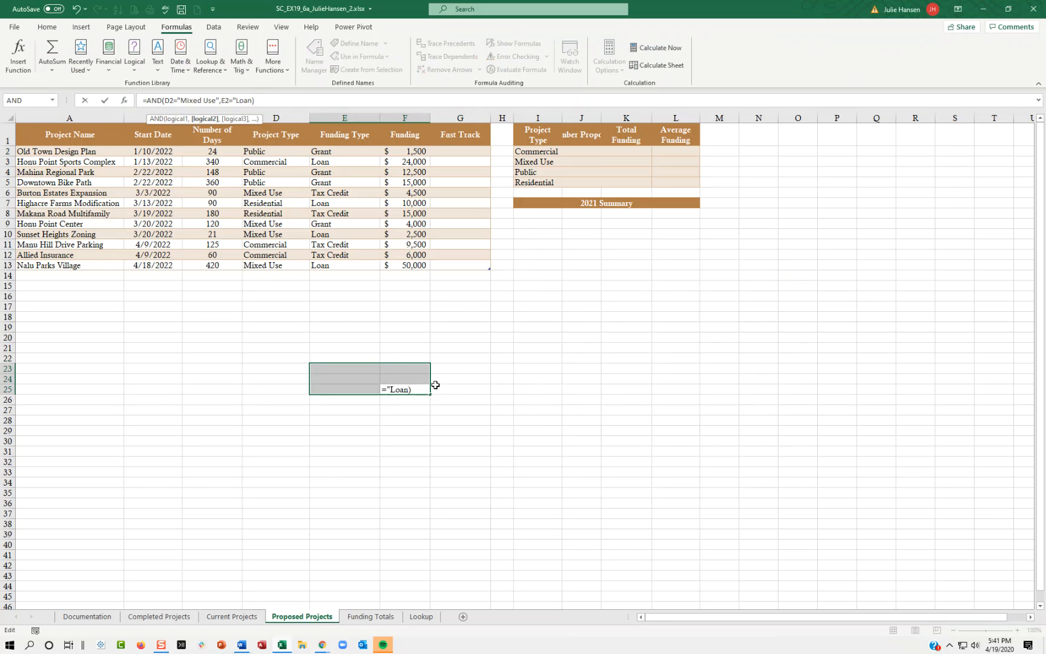
click(425, 390)
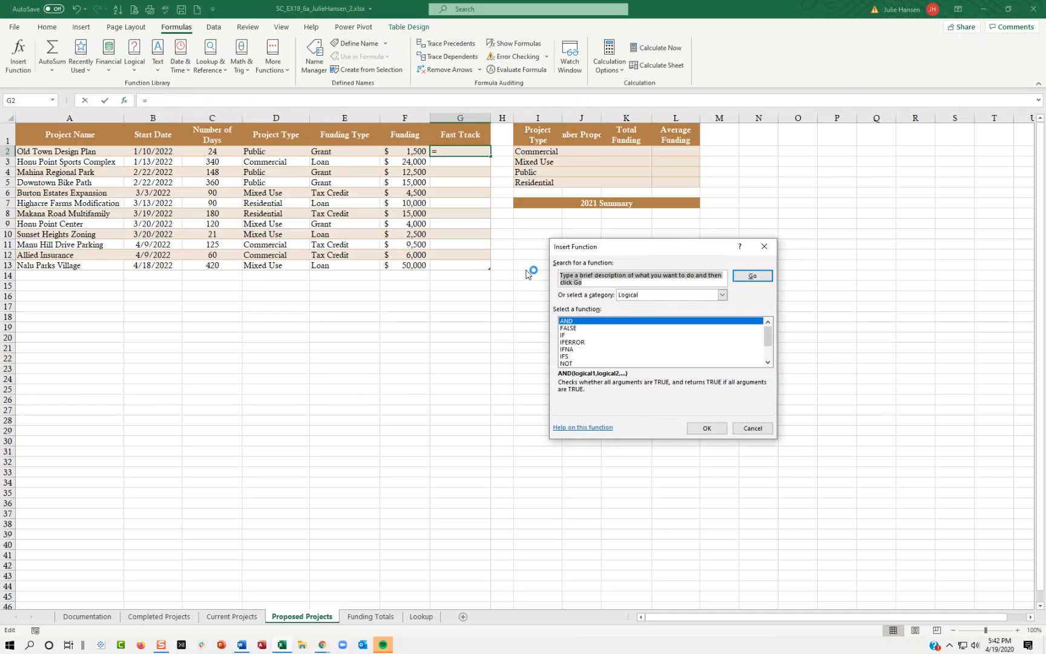
Insert the AND function in cell G2 with D2="Mixed Use" as its first logical test.
click(702, 428)
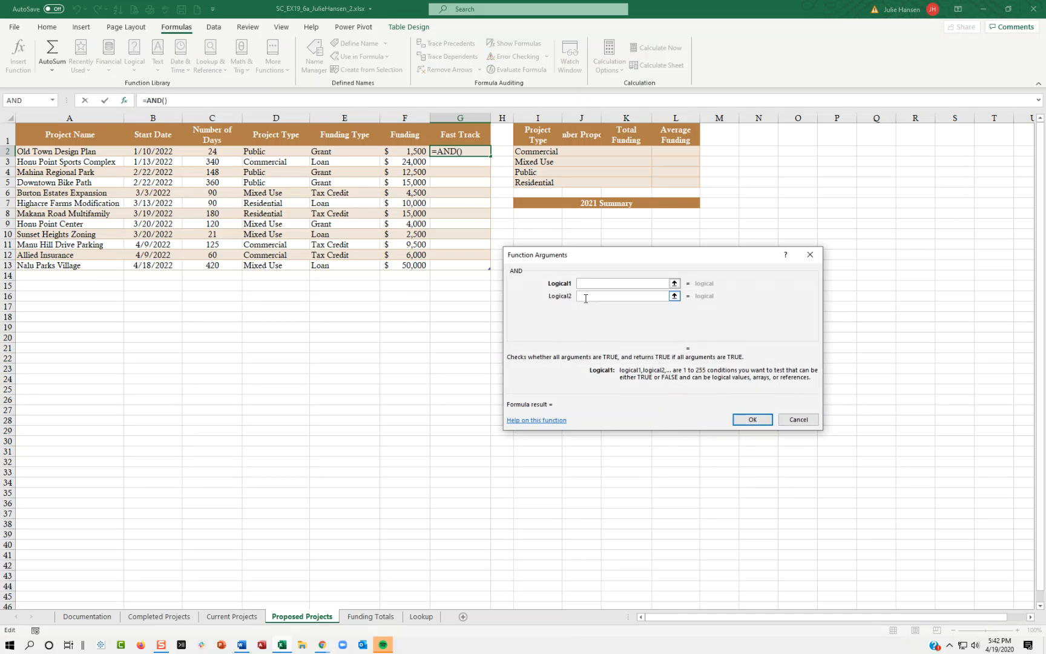
text(E)
text(2)
key(BackSpace)
key(BackSpace)
text(D2="Mixed Use")
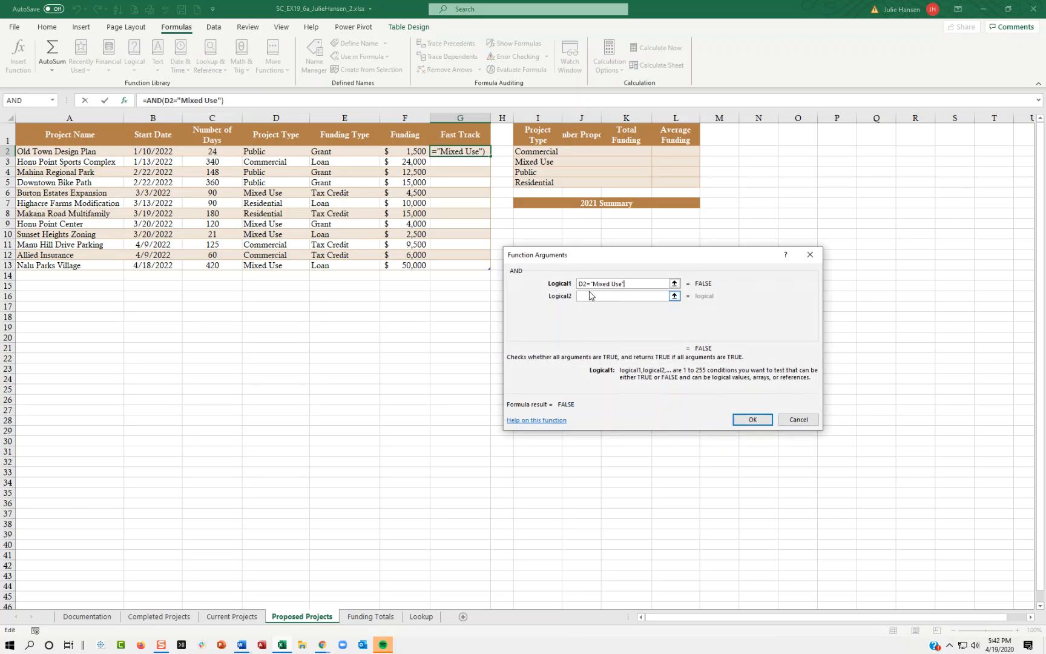
Add E2="Loan" as the second logical test of the AND function and enter the formula in G2.
click(590, 295)
text(E2=)
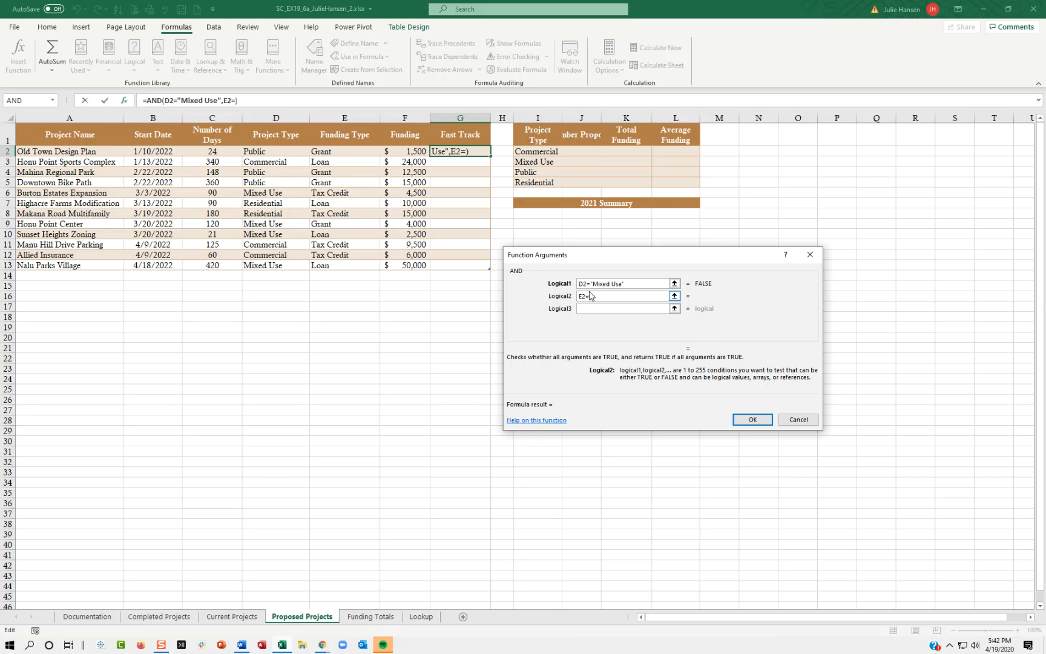
text("Loan")
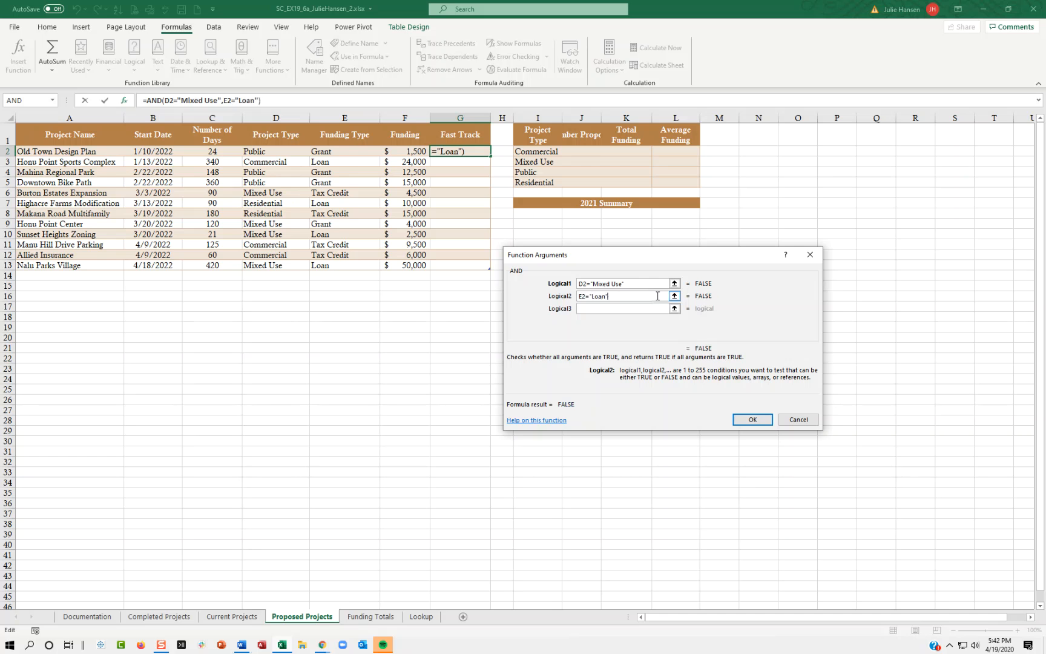
click(759, 419)
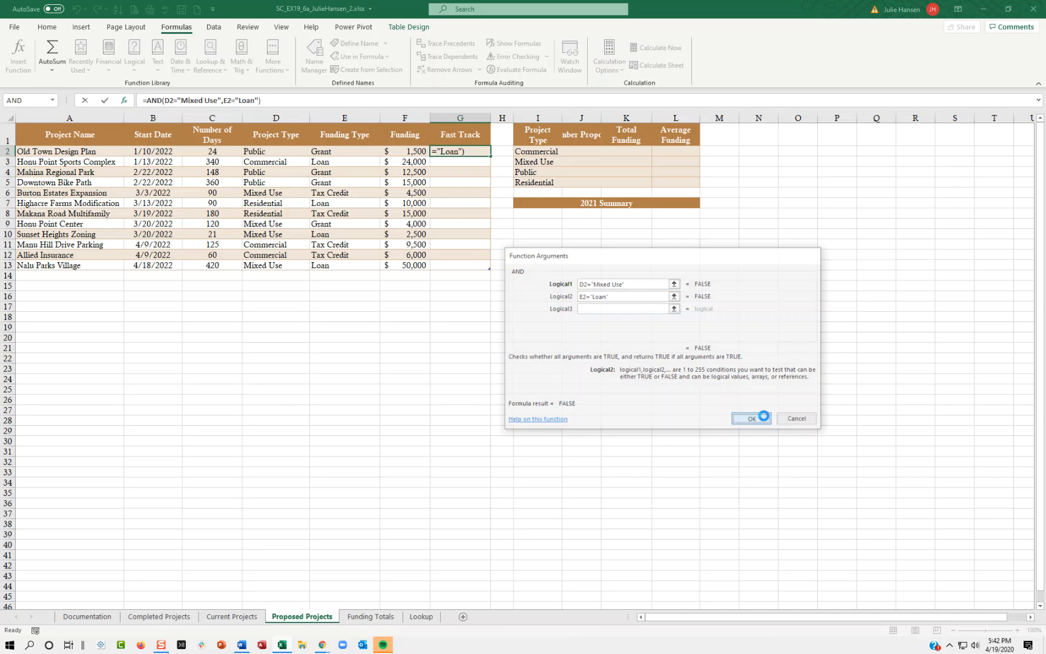